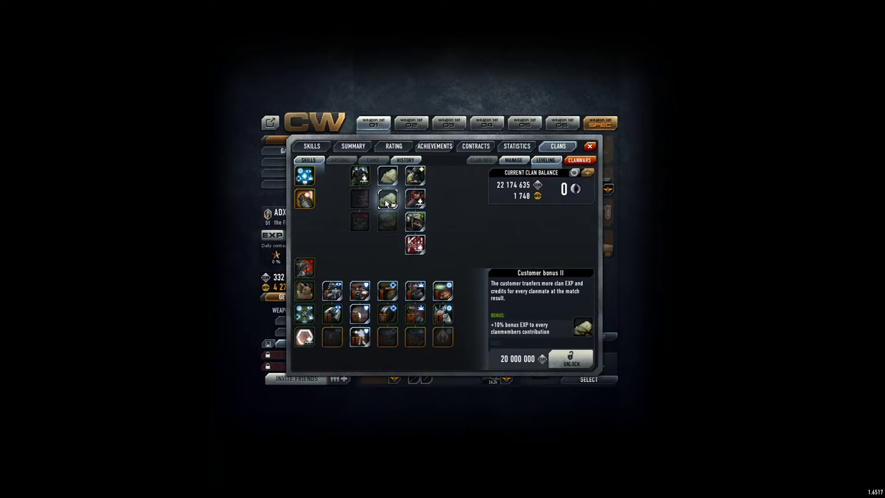
Step: Buy Customer bonus II for 20,000,000 credits, leaving the clan balance at 2,174,635
{"action": "left_click", "coordinate": [578, 368]}
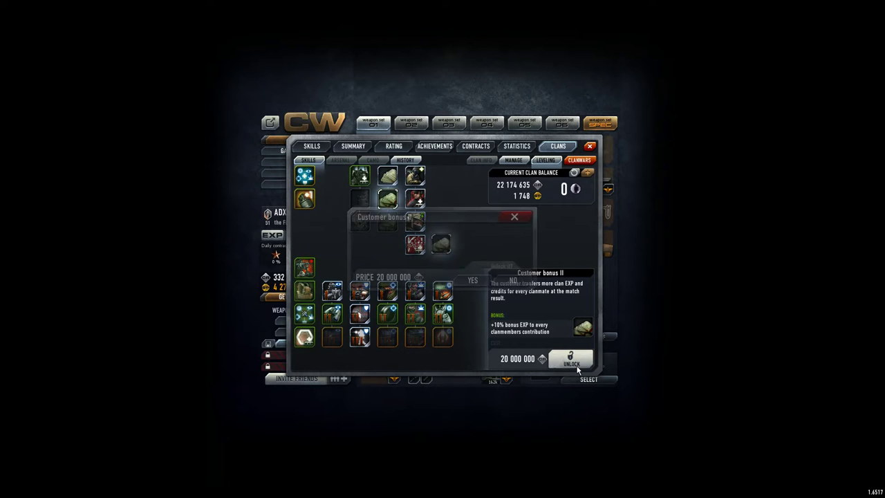
{"action": "left_click", "coordinate": [470, 282]}
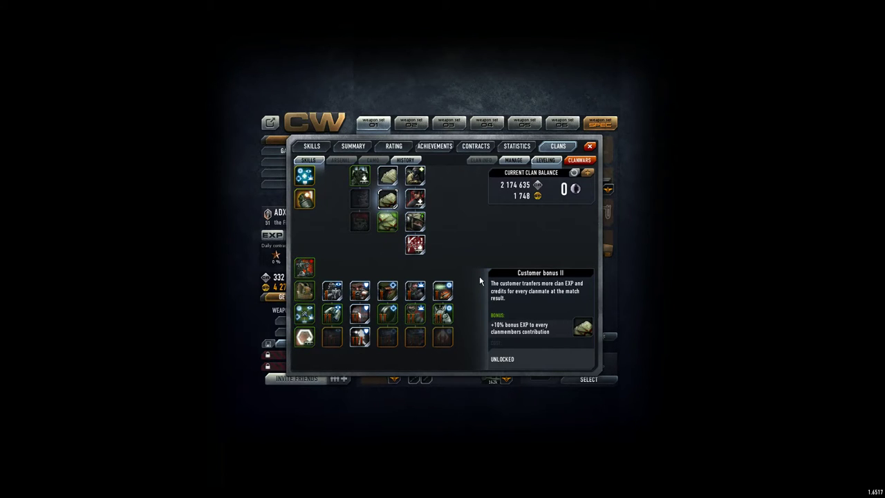
{"action": "left_click", "coordinate": [389, 224]}
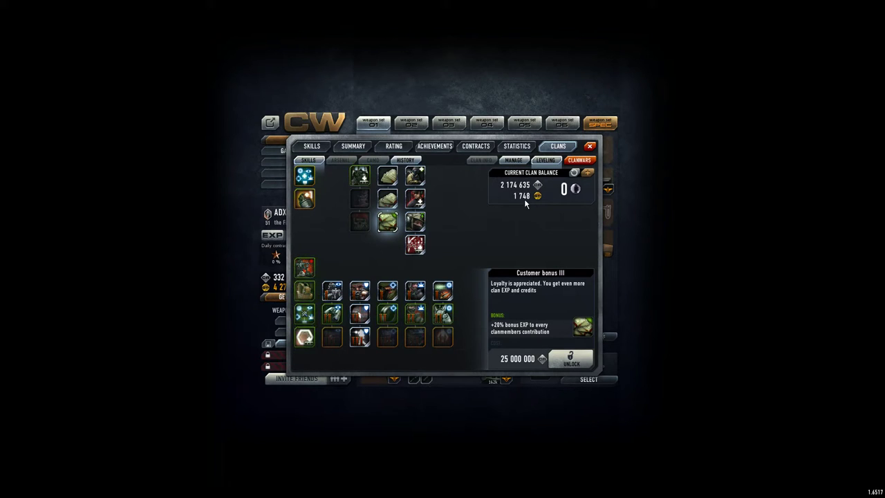
{"action": "left_click", "coordinate": [410, 161]}
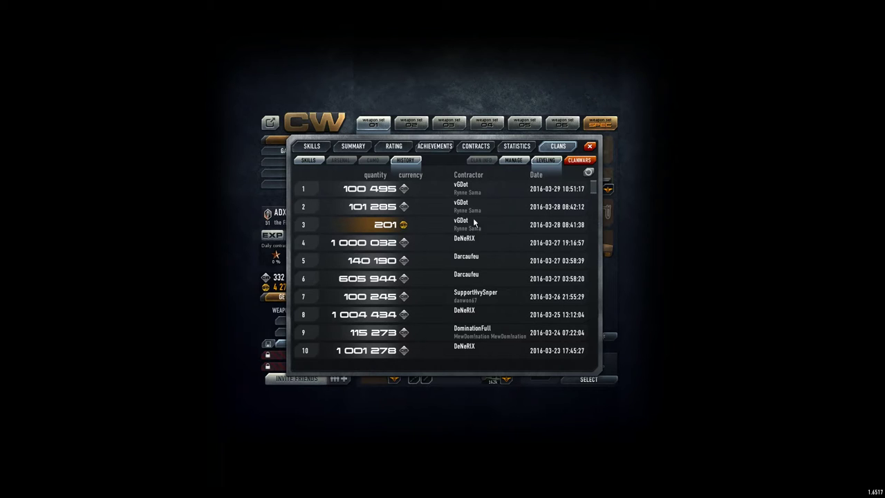
{"action": "scroll", "coordinate": [482, 225], "scroll_direction": "down", "scroll_amount": 6}
{"action": "scroll", "coordinate": [482, 224], "scroll_direction": "down", "scroll_amount": 2}
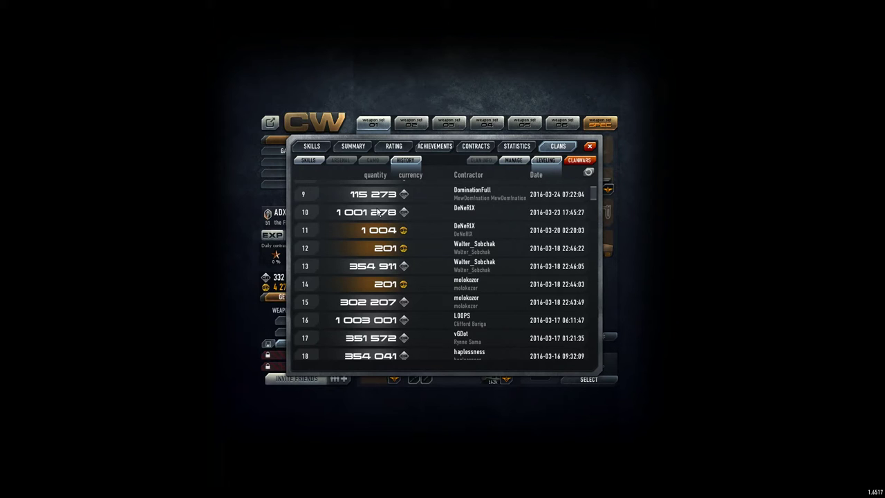
{"action": "scroll", "coordinate": [552, 307], "scroll_direction": "down", "scroll_amount": 1}
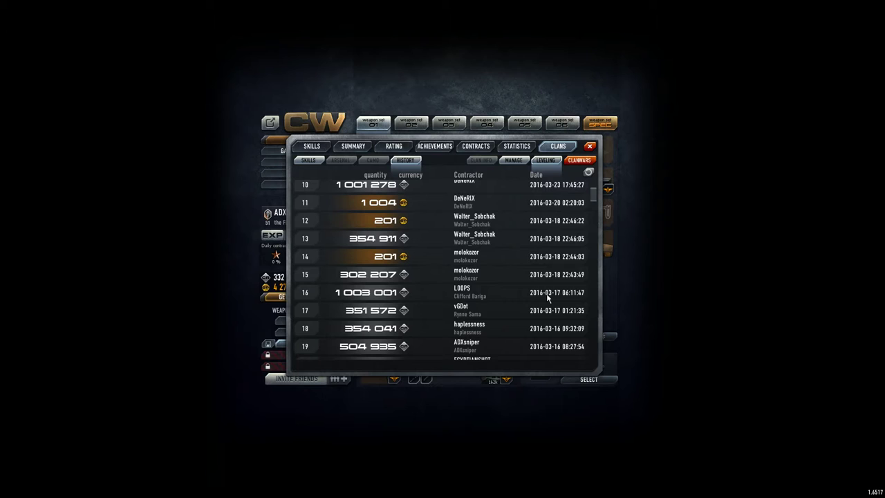
{"action": "scroll", "coordinate": [480, 300], "scroll_direction": "down", "scroll_amount": 2}
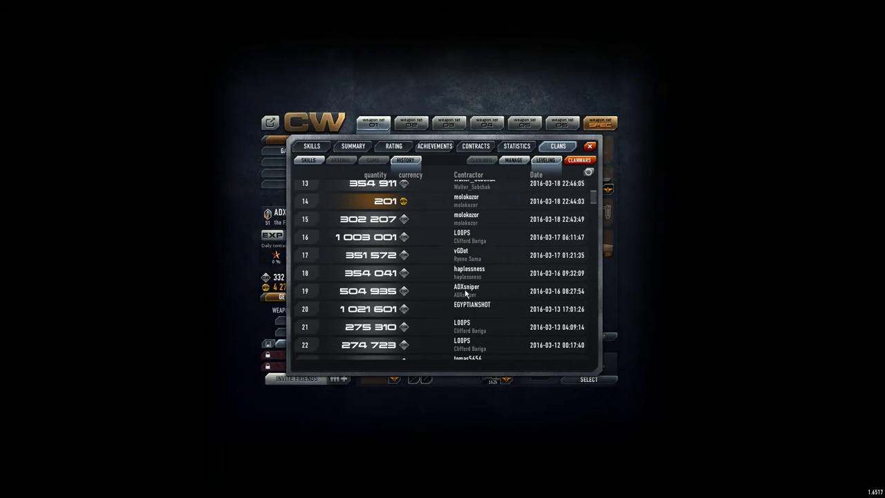
{"action": "scroll", "coordinate": [464, 259], "scroll_direction": "up", "scroll_amount": 2}
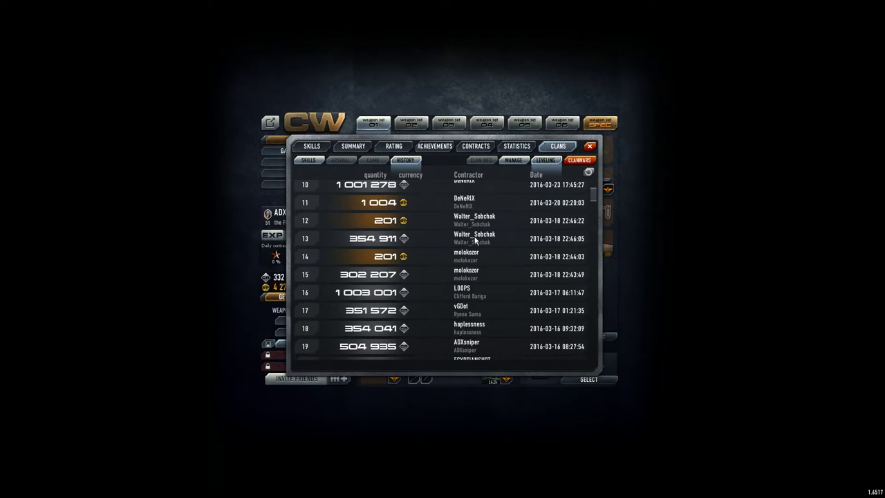
{"action": "scroll", "coordinate": [475, 240], "scroll_direction": "up", "scroll_amount": 1}
{"action": "scroll", "coordinate": [474, 235], "scroll_direction": "up", "scroll_amount": 2}
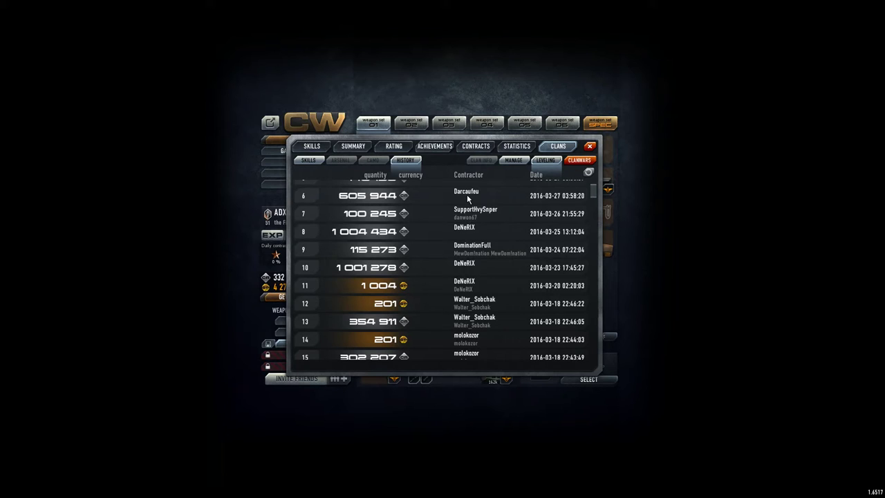
{"action": "scroll", "coordinate": [467, 194], "scroll_direction": "up", "scroll_amount": 2}
{"action": "scroll", "coordinate": [472, 201], "scroll_direction": "up", "scroll_amount": 3}
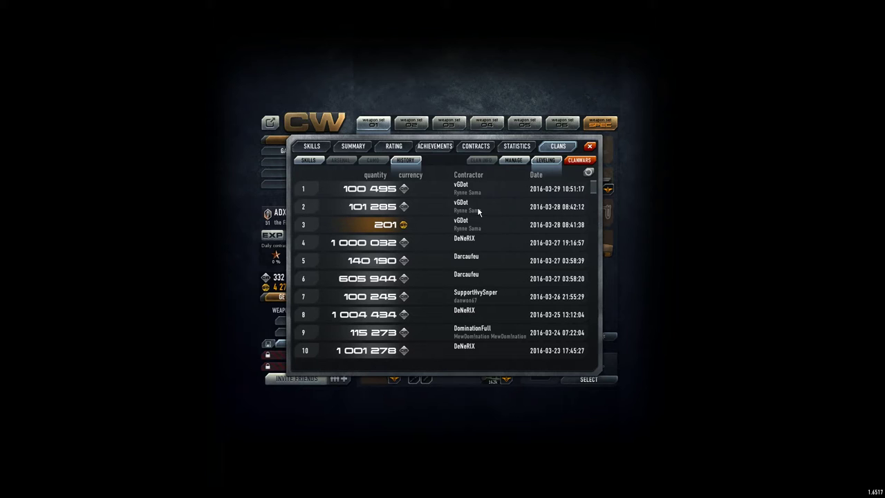
{"action": "left_click", "coordinate": [306, 161]}
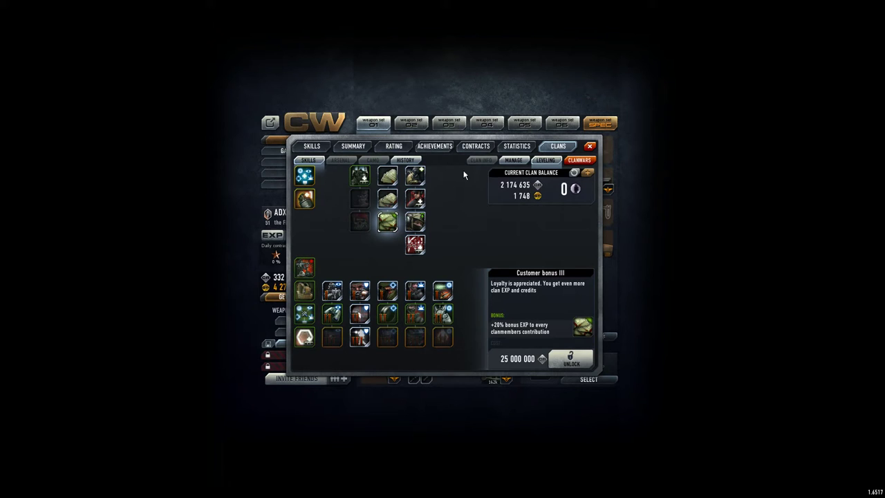
{"action": "left_click", "coordinate": [509, 161]}
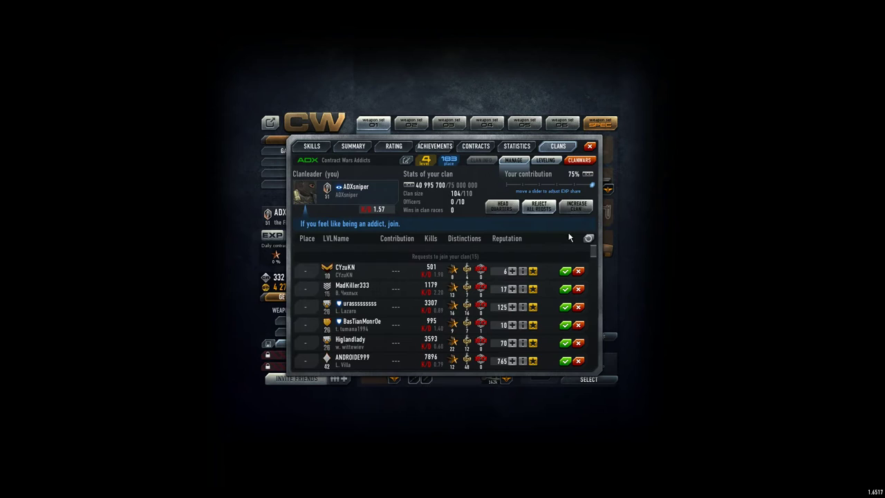
{"action": "scroll", "coordinate": [595, 264], "scroll_direction": "down", "scroll_amount": 3}
{"action": "scroll", "coordinate": [598, 262], "scroll_direction": "down", "scroll_amount": 3}
{"action": "scroll", "coordinate": [598, 260], "scroll_direction": "up", "scroll_amount": 3}
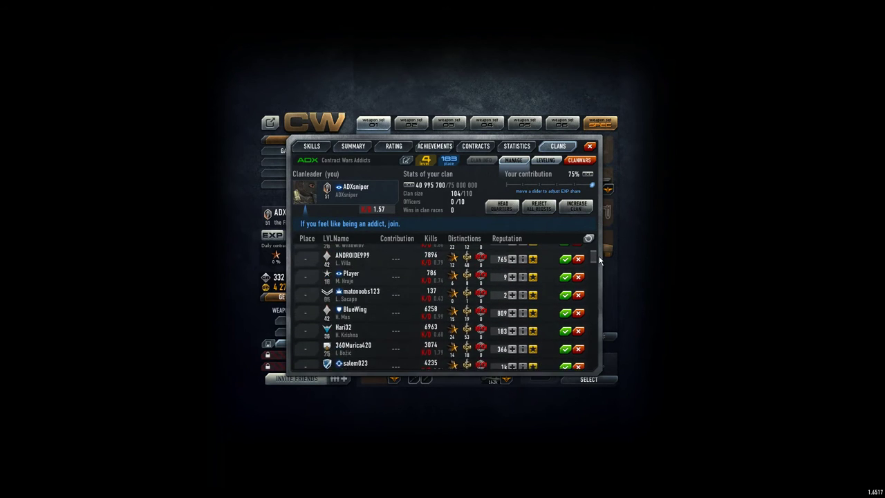
{"action": "scroll", "coordinate": [598, 260], "scroll_direction": "up", "scroll_amount": 3}
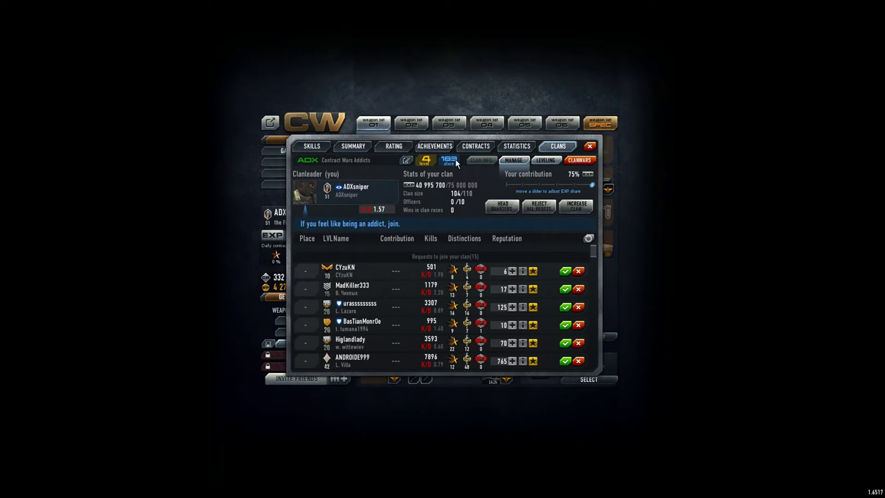
Step: Browse the clan wars race standings from clan management, then show the overall clan rating list
{"action": "left_click", "coordinate": [546, 160]}
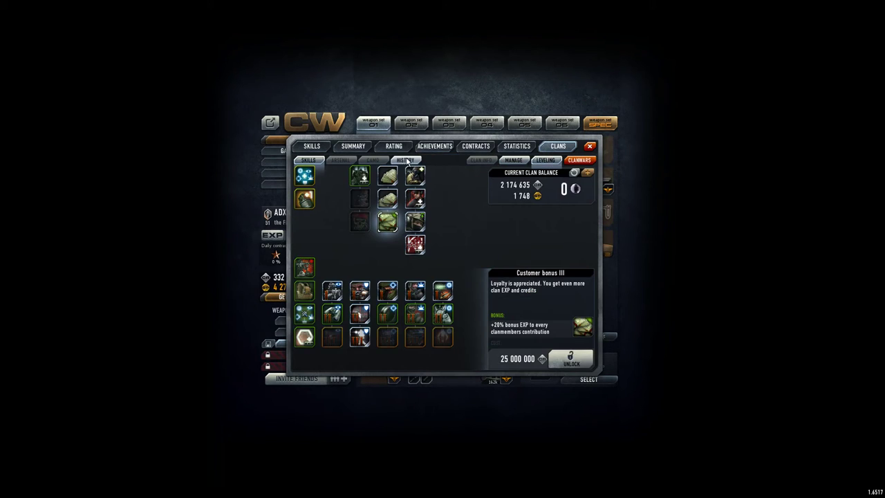
{"action": "left_click", "coordinate": [513, 161]}
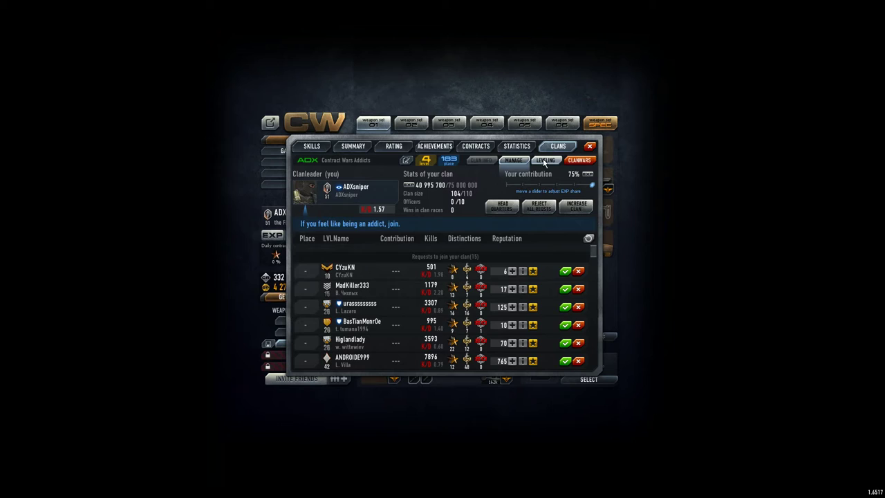
{"action": "left_click", "coordinate": [580, 160]}
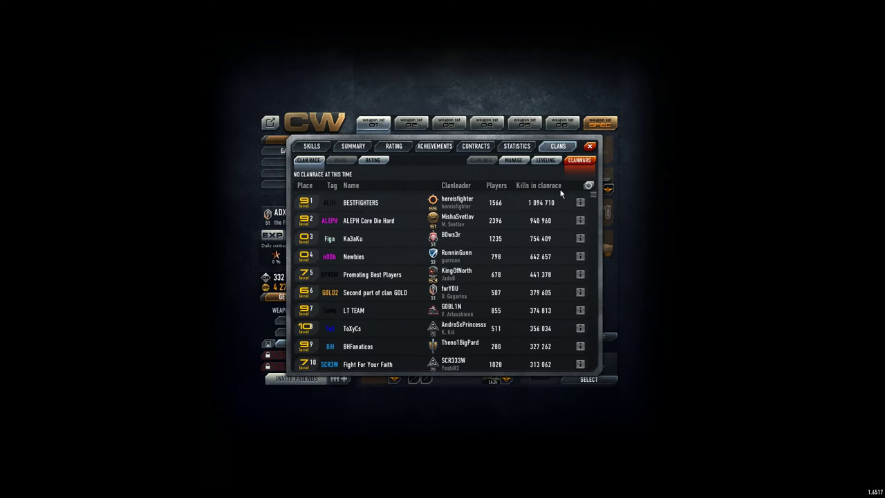
{"action": "scroll", "coordinate": [593, 199], "scroll_direction": "down", "scroll_amount": 15}
{"action": "scroll", "coordinate": [592, 199], "scroll_direction": "down", "scroll_amount": 15}
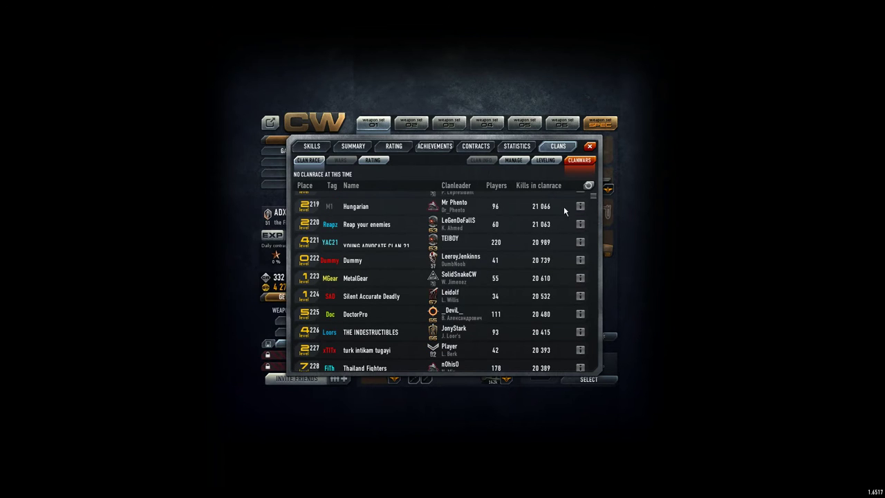
{"action": "scroll", "coordinate": [516, 222], "scroll_direction": "up", "scroll_amount": 5}
{"action": "scroll", "coordinate": [516, 222], "scroll_direction": "up", "scroll_amount": 5}
{"action": "scroll", "coordinate": [517, 222], "scroll_direction": "up", "scroll_amount": 5}
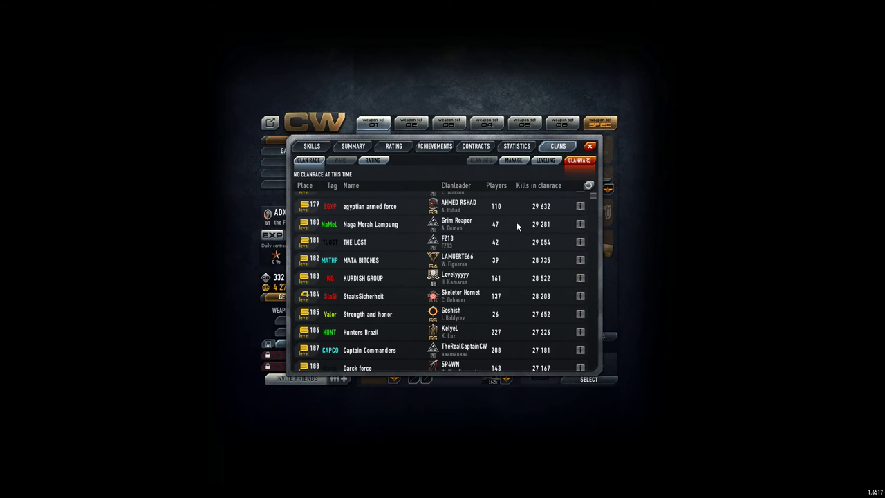
{"action": "left_click", "coordinate": [368, 162]}
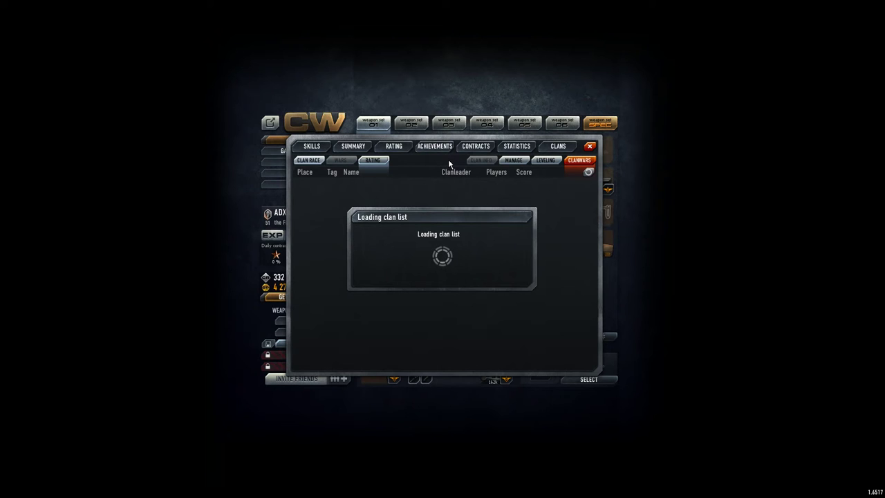
{"action": "scroll", "coordinate": [420, 247], "scroll_direction": "down", "scroll_amount": 5}
{"action": "scroll", "coordinate": [426, 252], "scroll_direction": "down", "scroll_amount": 5}
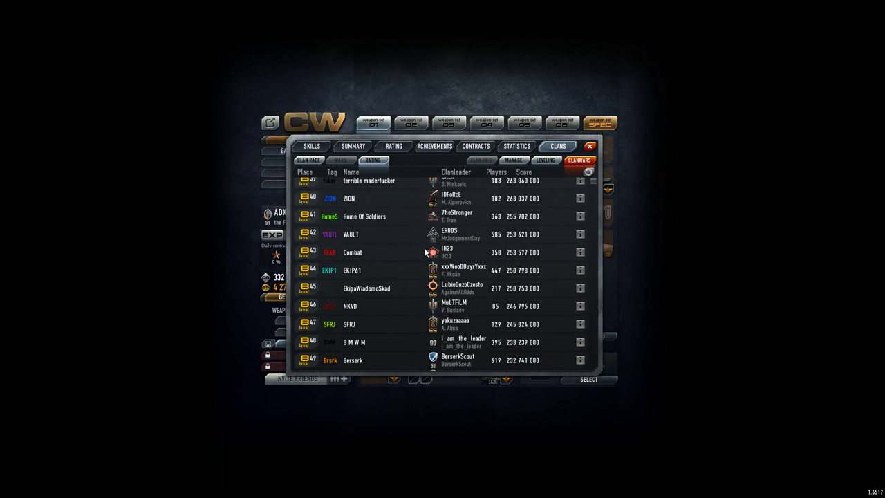
{"action": "scroll", "coordinate": [425, 252], "scroll_direction": "down", "scroll_amount": 5}
{"action": "scroll", "coordinate": [426, 252], "scroll_direction": "down", "scroll_amount": 5}
{"action": "scroll", "coordinate": [428, 252], "scroll_direction": "down", "scroll_amount": 5}
{"action": "scroll", "coordinate": [428, 251], "scroll_direction": "down", "scroll_amount": 5}
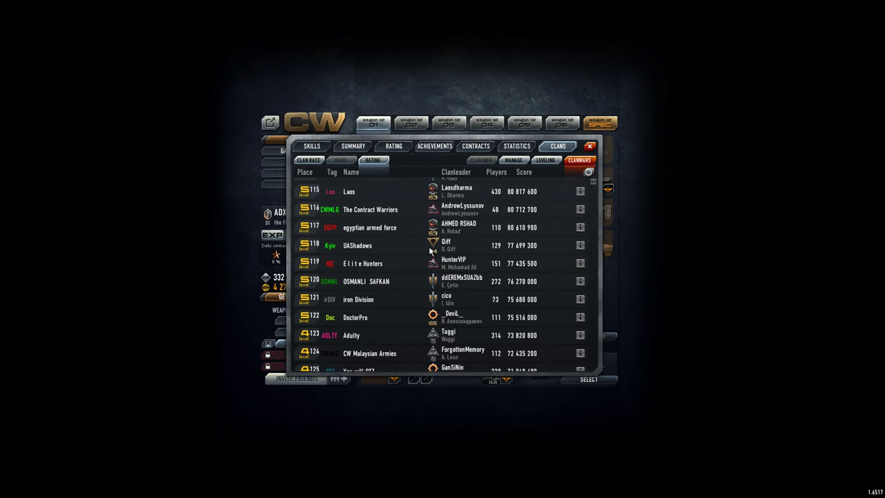
{"action": "scroll", "coordinate": [428, 251], "scroll_direction": "down", "scroll_amount": 5}
{"action": "scroll", "coordinate": [428, 252], "scroll_direction": "down", "scroll_amount": 5}
{"action": "scroll", "coordinate": [427, 252], "scroll_direction": "down", "scroll_amount": 5}
{"action": "scroll", "coordinate": [426, 253], "scroll_direction": "down", "scroll_amount": 5}
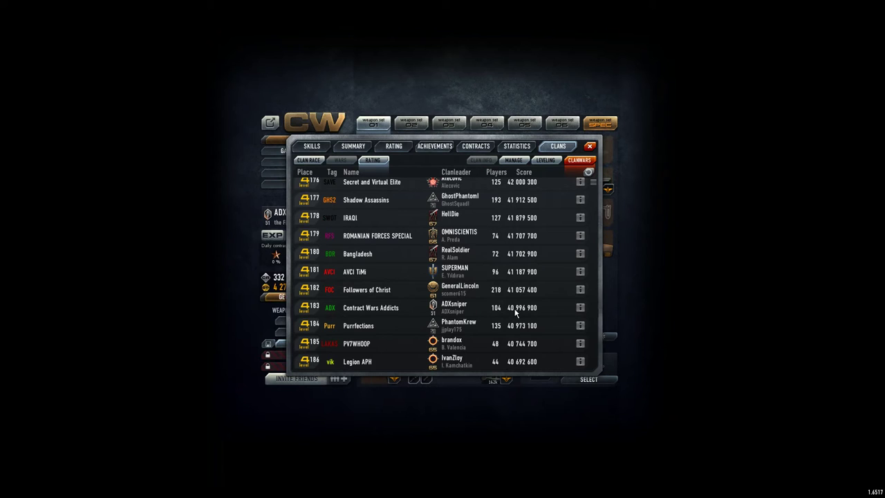
{"action": "scroll", "coordinate": [514, 313], "scroll_direction": "up", "scroll_amount": 3}
{"action": "scroll", "coordinate": [513, 314], "scroll_direction": "up", "scroll_amount": 2}
{"action": "scroll", "coordinate": [514, 315], "scroll_direction": "down", "scroll_amount": 1}
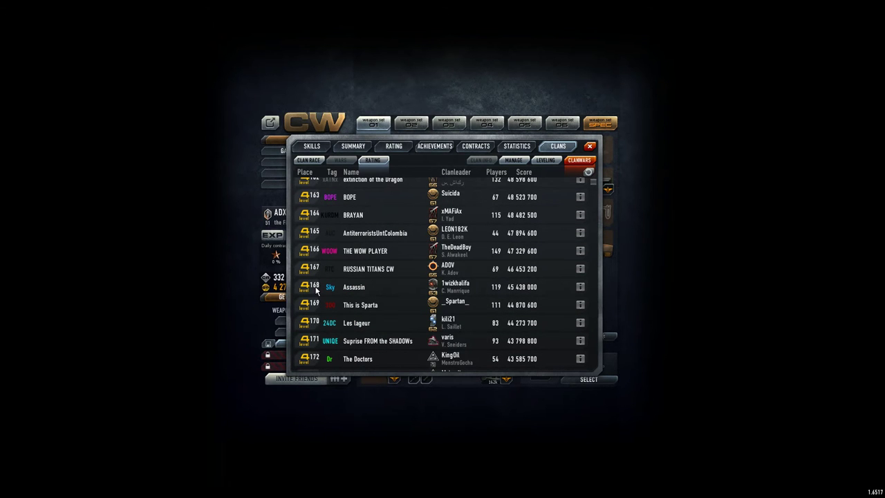
{"action": "scroll", "coordinate": [318, 287], "scroll_direction": "up", "scroll_amount": 1}
{"action": "scroll", "coordinate": [319, 285], "scroll_direction": "up", "scroll_amount": 3}
{"action": "scroll", "coordinate": [417, 302], "scroll_direction": "down", "scroll_amount": 2}
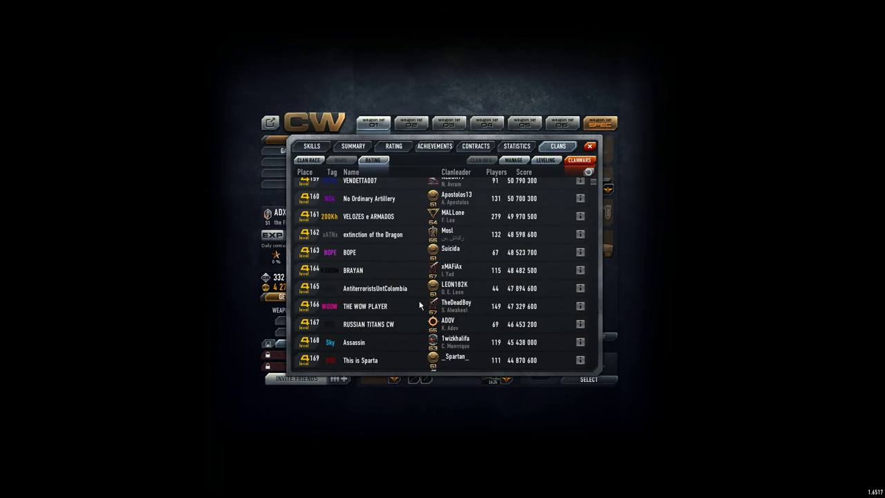
{"action": "scroll", "coordinate": [420, 300], "scroll_direction": "up", "scroll_amount": 1}
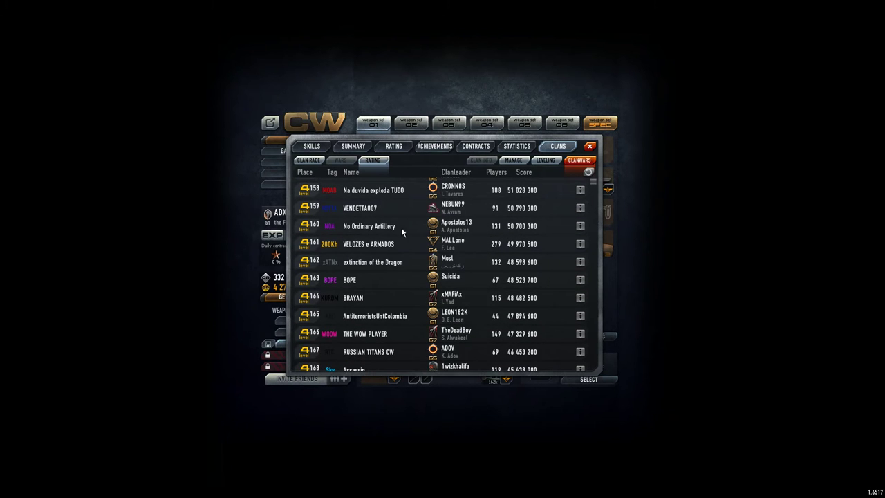
{"action": "scroll", "coordinate": [365, 267], "scroll_direction": "up", "scroll_amount": 5}
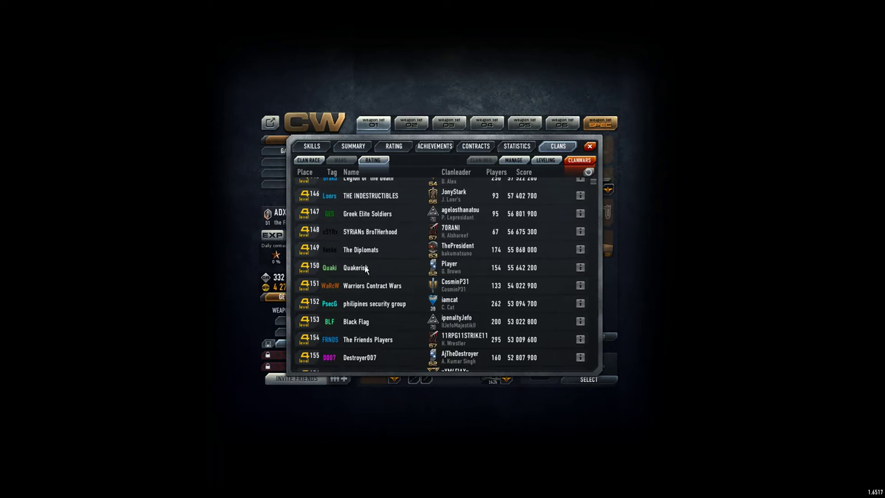
{"action": "scroll", "coordinate": [365, 266], "scroll_direction": "up", "scroll_amount": 5}
{"action": "scroll", "coordinate": [365, 266], "scroll_direction": "up", "scroll_amount": 5}
{"action": "scroll", "coordinate": [363, 269], "scroll_direction": "up", "scroll_amount": 5}
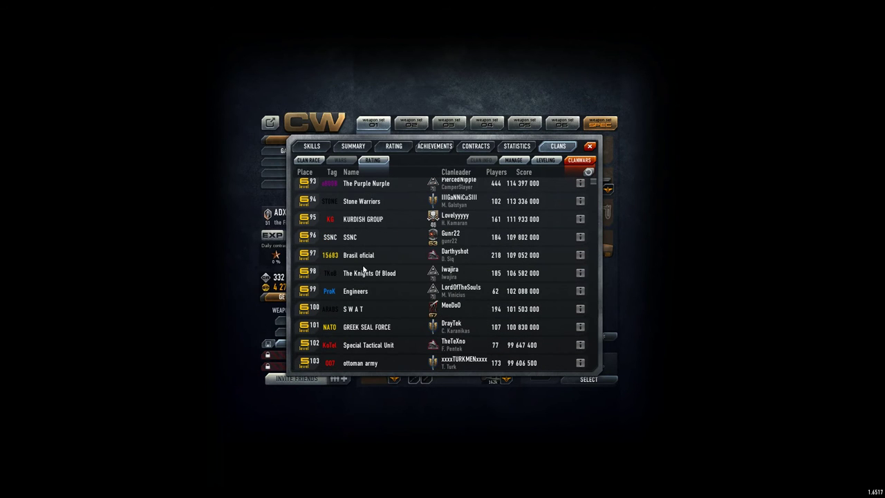
{"action": "scroll", "coordinate": [443, 272], "scroll_direction": "down", "scroll_amount": 1}
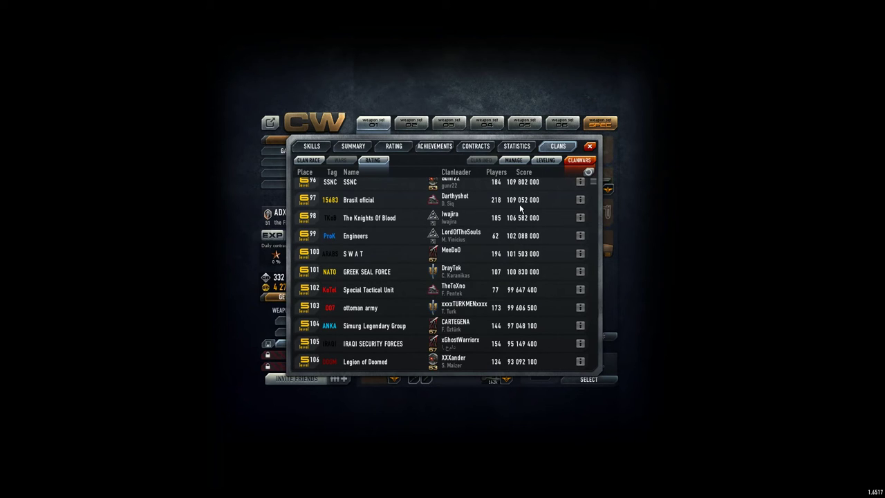
Step: Go via the Leveling page back to clan management to see join requests and the bottom members
{"action": "left_click", "coordinate": [548, 161]}
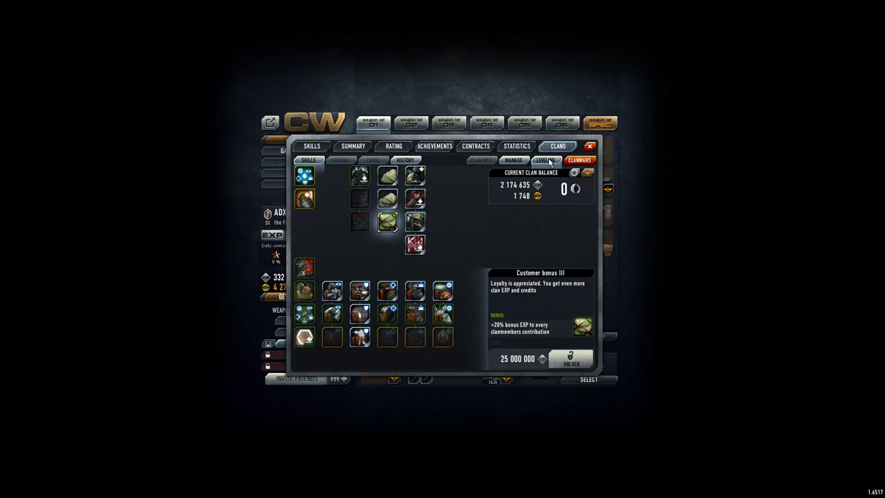
{"action": "left_click", "coordinate": [514, 160]}
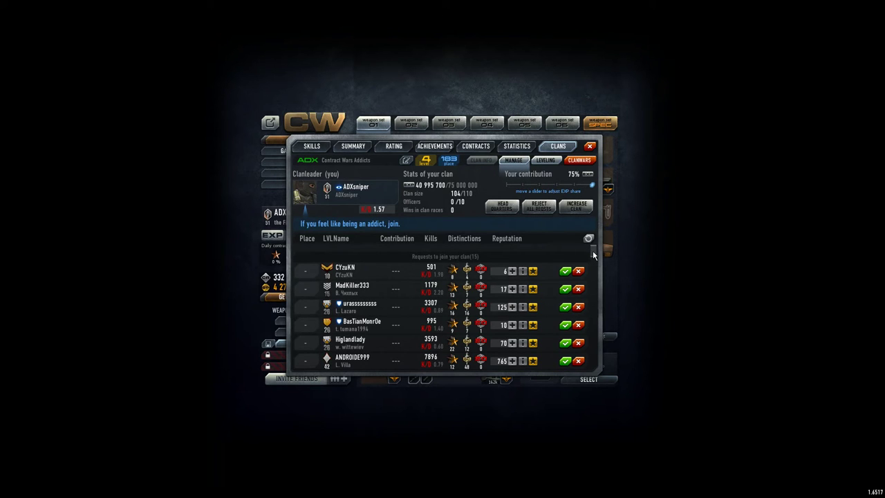
{"action": "scroll", "coordinate": [593, 253], "scroll_direction": "down", "scroll_amount": 2}
{"action": "scroll", "coordinate": [593, 254], "scroll_direction": "down", "scroll_amount": 3}
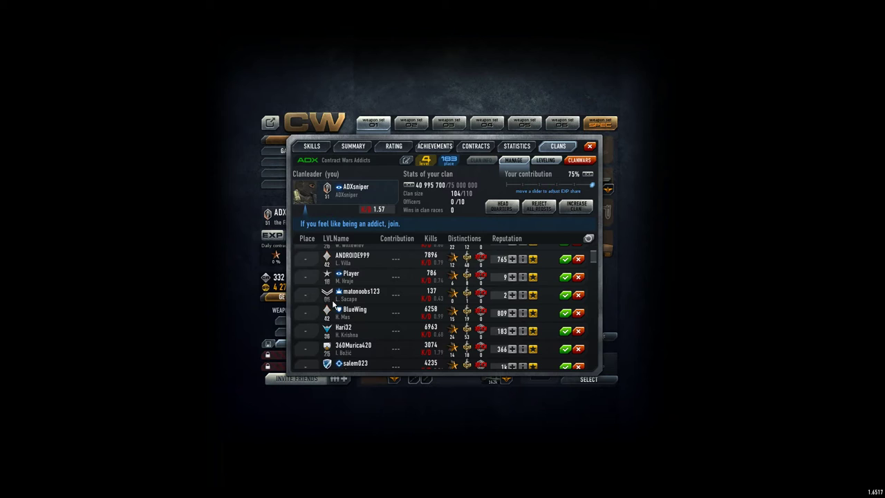
{"action": "left_click_drag", "start_coordinate": [593, 259], "coordinate": [597, 352]}
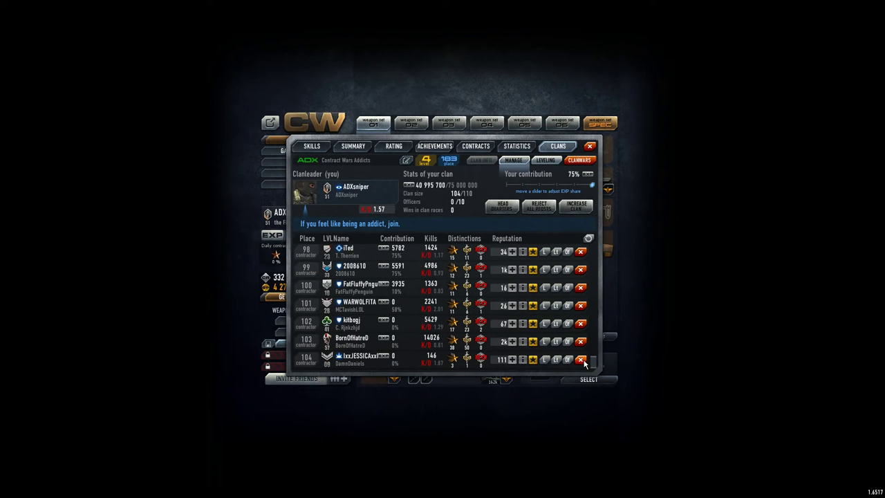
Step: Dismiss the five bottom-ranked contractors, places 104 through 100, bringing the clan to 99/110
{"action": "left_click", "coordinate": [580, 359]}
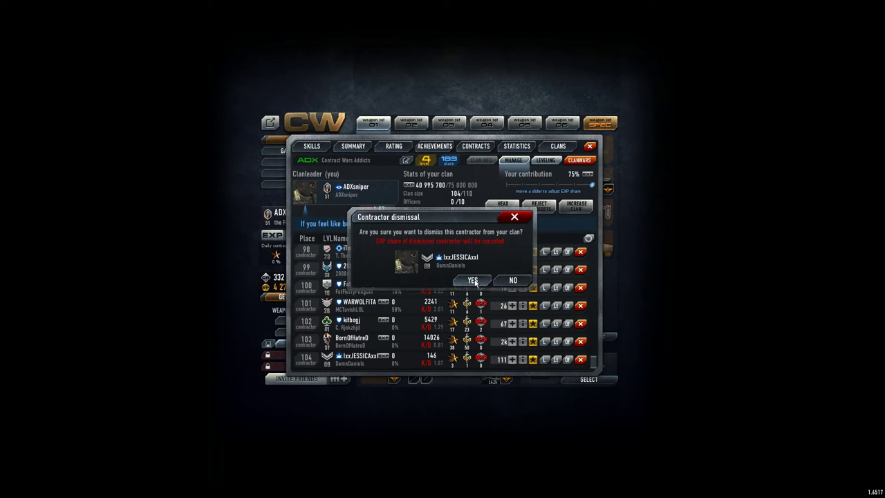
{"action": "left_click", "coordinate": [476, 281]}
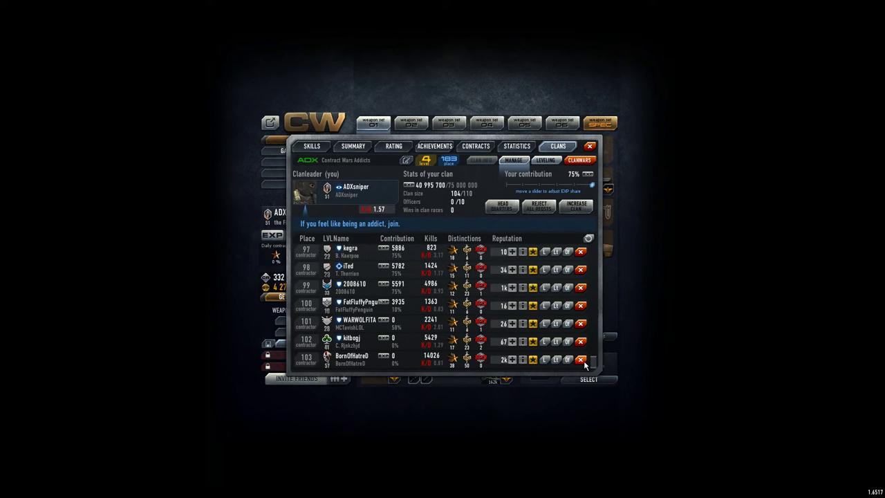
{"action": "left_click", "coordinate": [580, 359]}
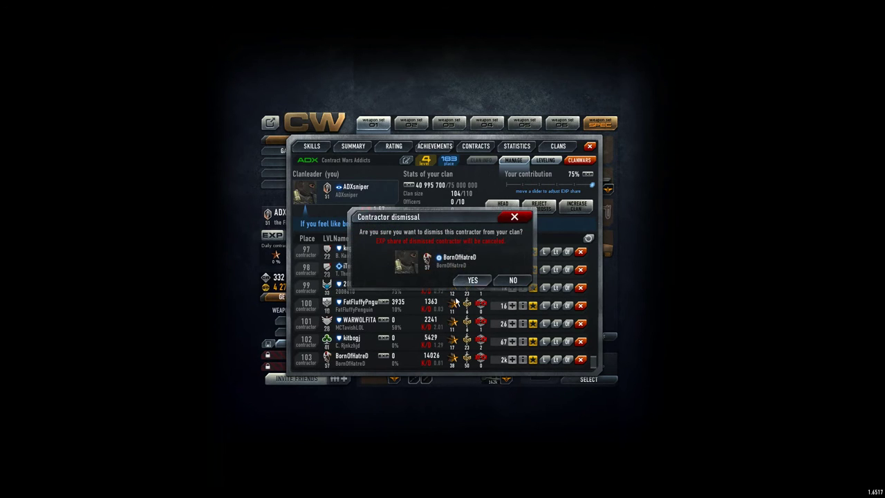
{"action": "left_click", "coordinate": [475, 281]}
{"action": "left_click", "coordinate": [580, 359]}
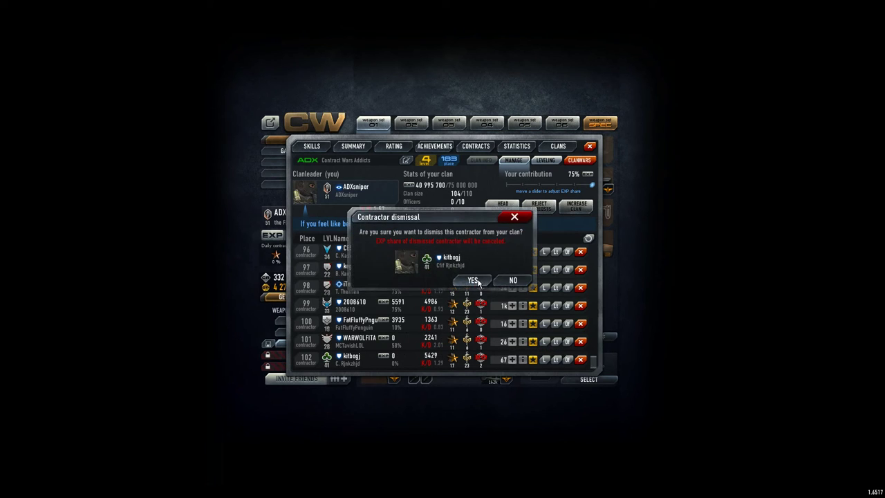
{"action": "left_click", "coordinate": [476, 281]}
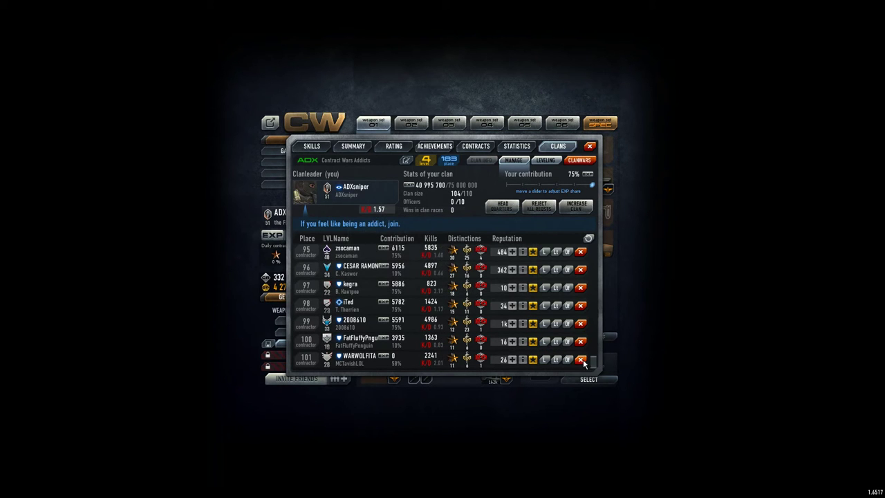
{"action": "left_click", "coordinate": [581, 360]}
{"action": "left_click", "coordinate": [473, 280]}
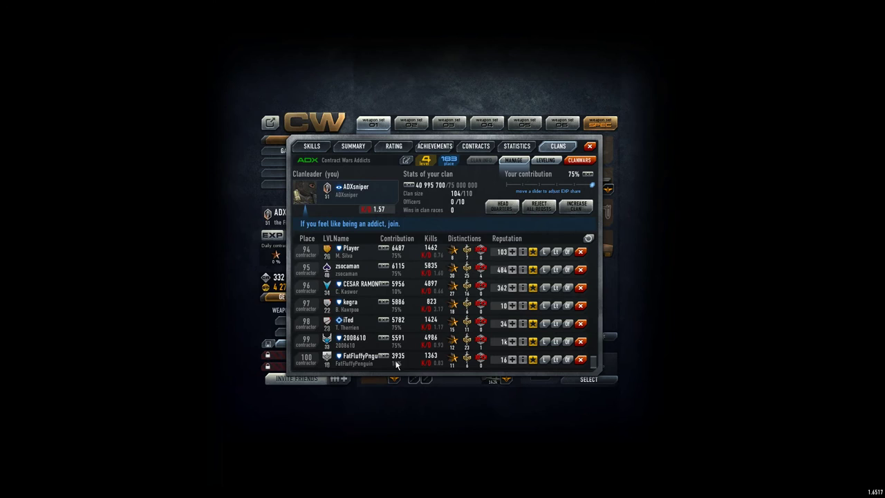
{"action": "left_click", "coordinate": [580, 360]}
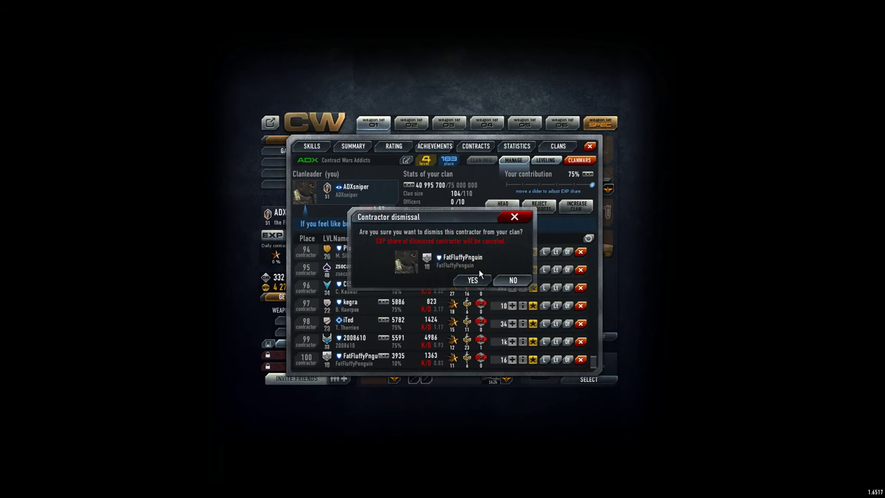
{"action": "left_click", "coordinate": [474, 281]}
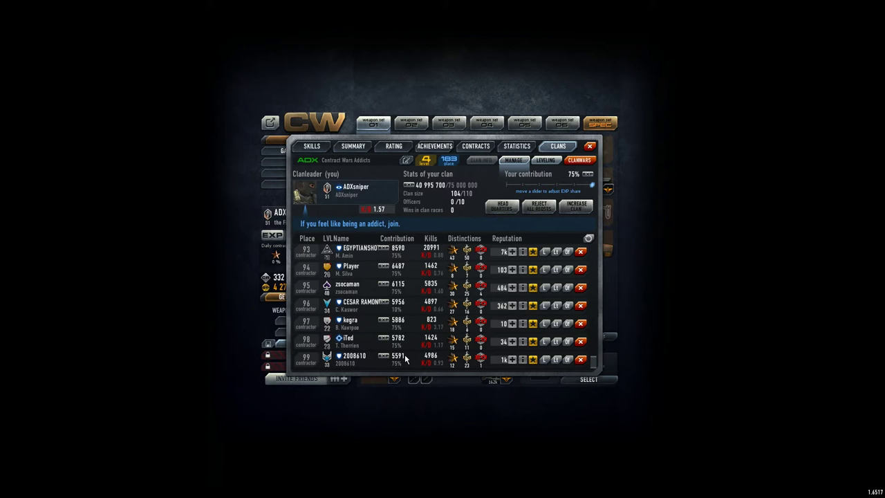
{"action": "scroll", "coordinate": [407, 359], "scroll_direction": "up", "scroll_amount": 1}
{"action": "scroll", "coordinate": [406, 356], "scroll_direction": "up", "scroll_amount": 2}
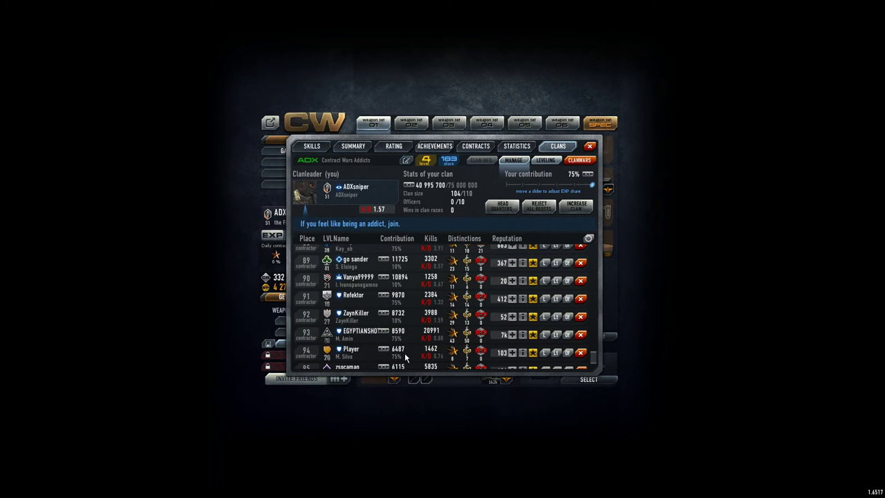
{"action": "scroll", "coordinate": [400, 346], "scroll_direction": "down", "scroll_amount": 1}
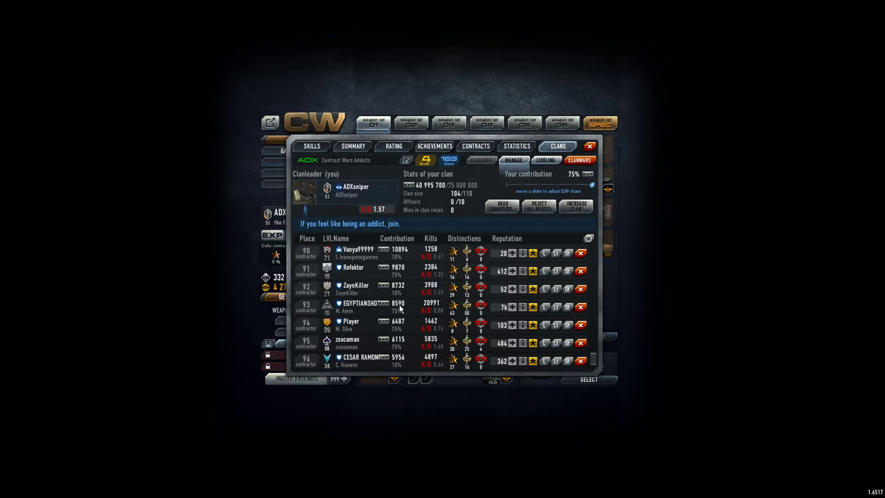
{"action": "scroll", "coordinate": [400, 308], "scroll_direction": "down", "scroll_amount": 3}
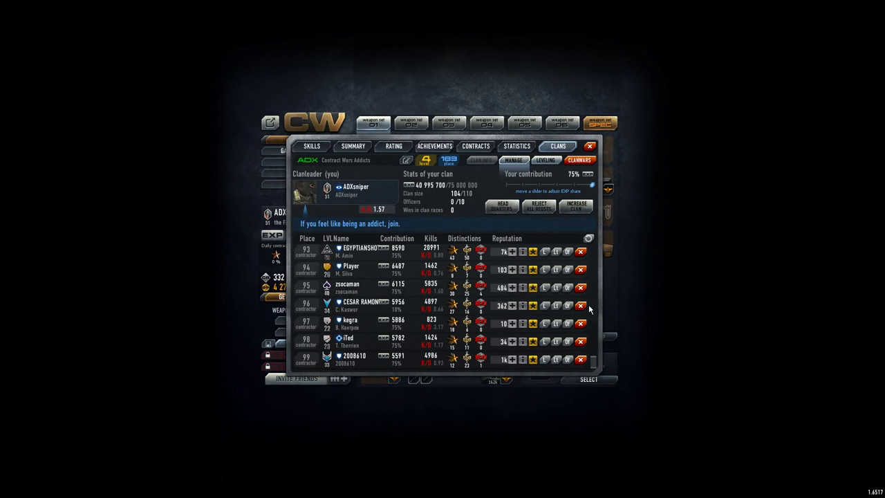
{"action": "scroll", "coordinate": [596, 366], "scroll_direction": "down", "scroll_amount": 3}
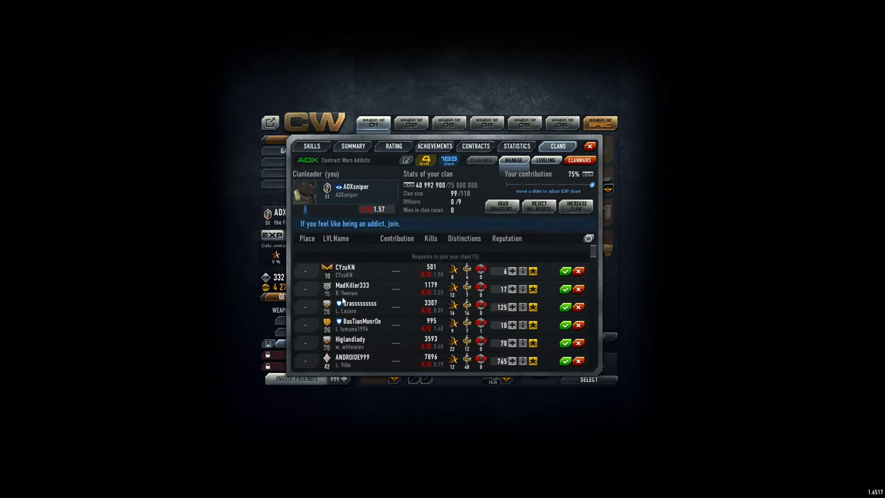
Step: Accept eleven pending join requests, including level 20, 42 and 28 applicants, reaching 110/110
{"action": "left_click", "coordinate": [566, 308]}
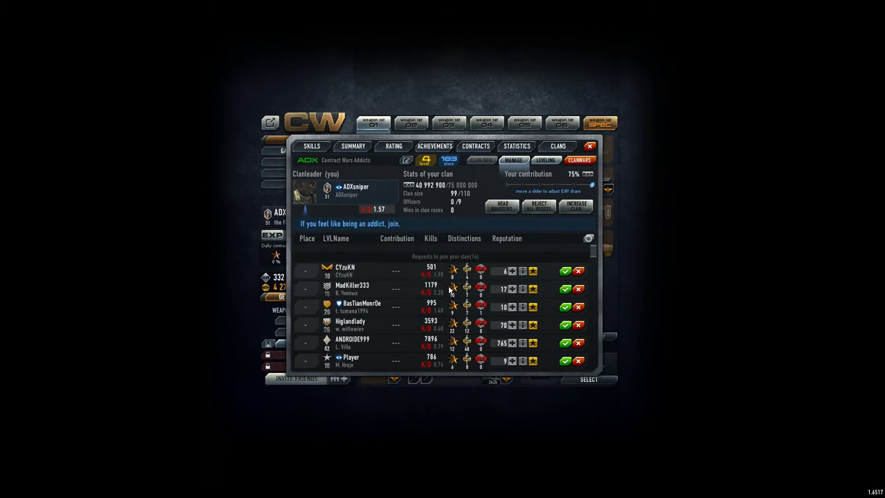
{"action": "left_click", "coordinate": [566, 308]}
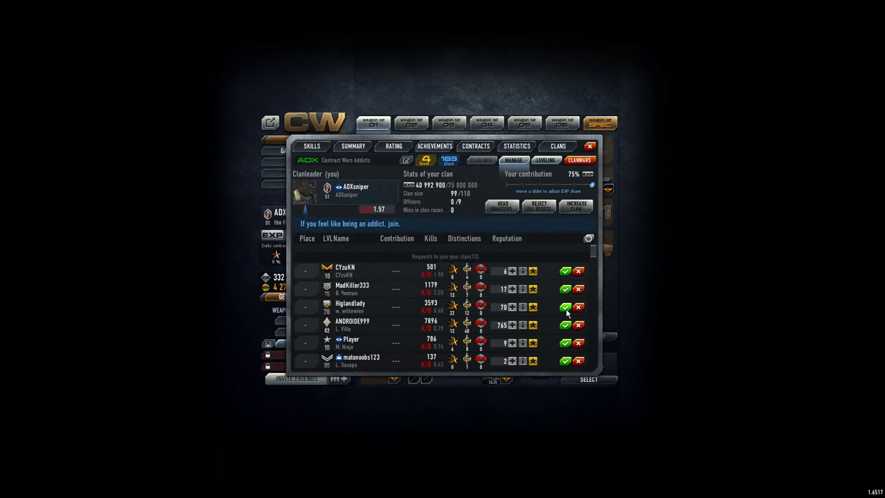
{"action": "left_click", "coordinate": [566, 311]}
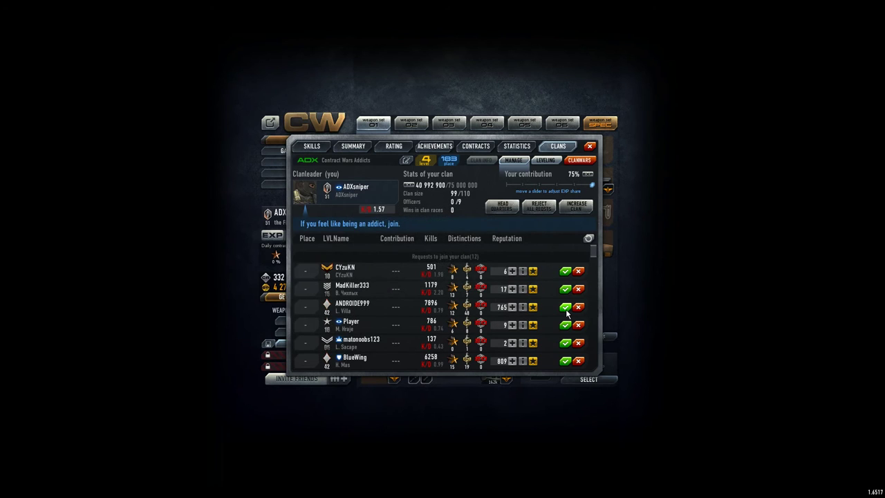
{"action": "left_click", "coordinate": [566, 309]}
{"action": "scroll", "coordinate": [563, 318], "scroll_direction": "down", "scroll_amount": 1}
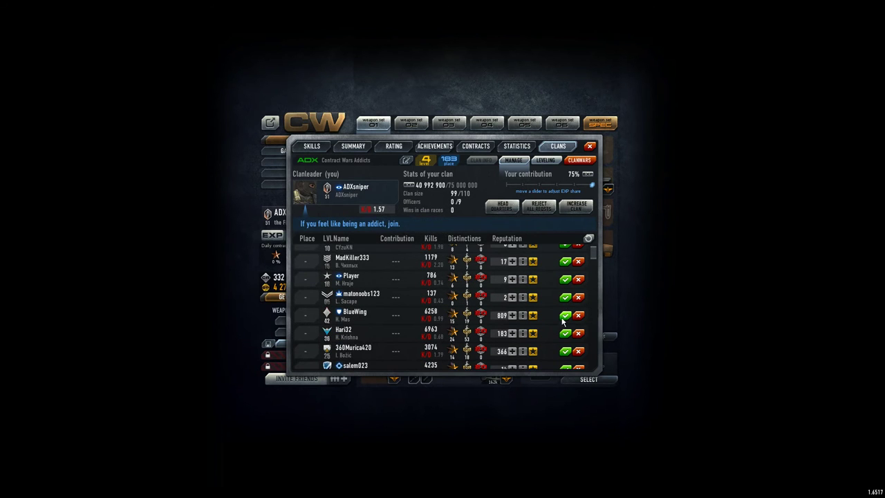
{"action": "left_click", "coordinate": [564, 315]}
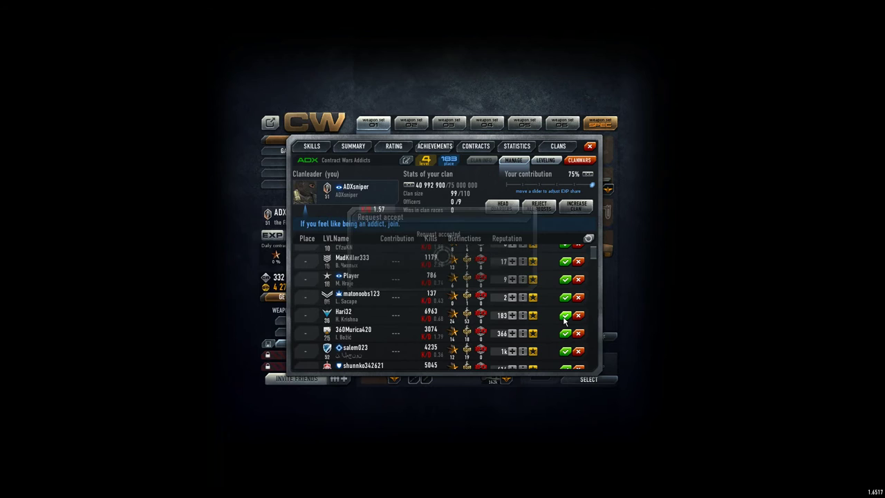
{"action": "left_click", "coordinate": [564, 315]}
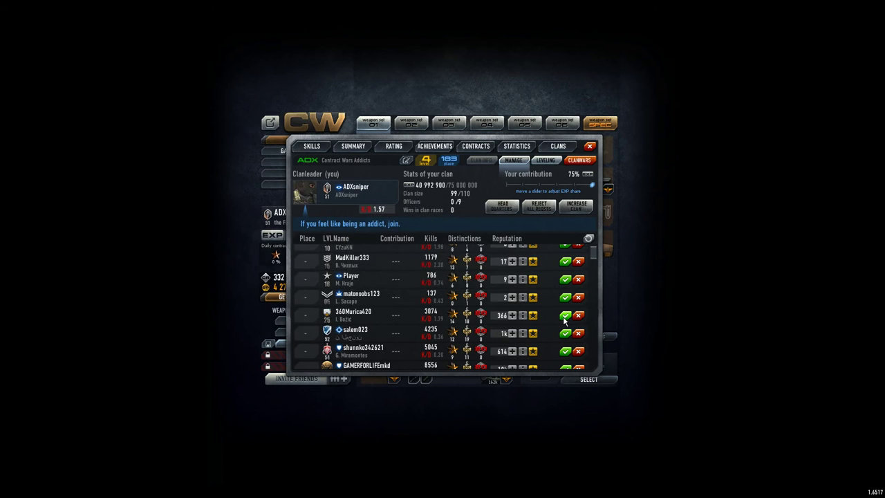
{"action": "left_click", "coordinate": [565, 315]}
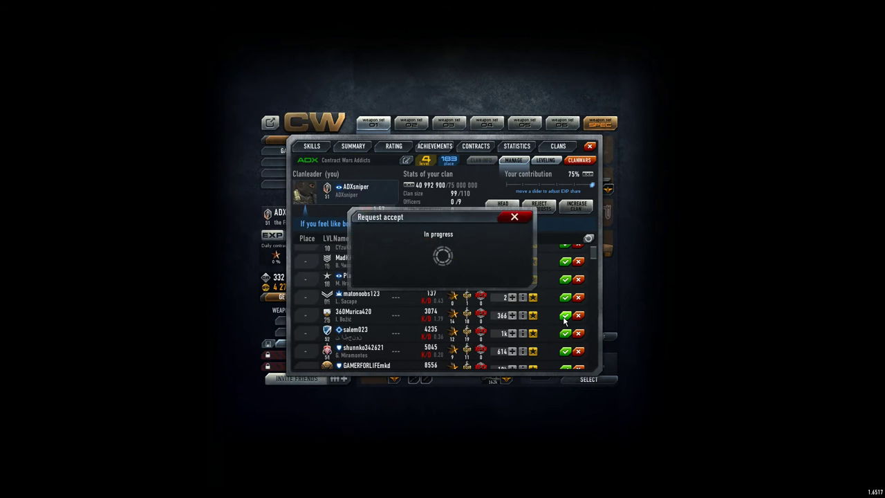
{"action": "left_click", "coordinate": [565, 315]}
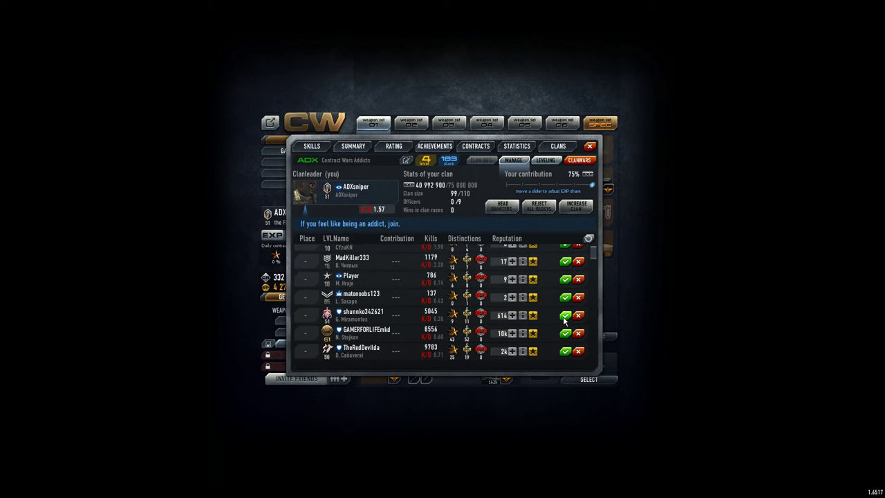
{"action": "left_click", "coordinate": [565, 315]}
{"action": "left_click", "coordinate": [565, 315]}
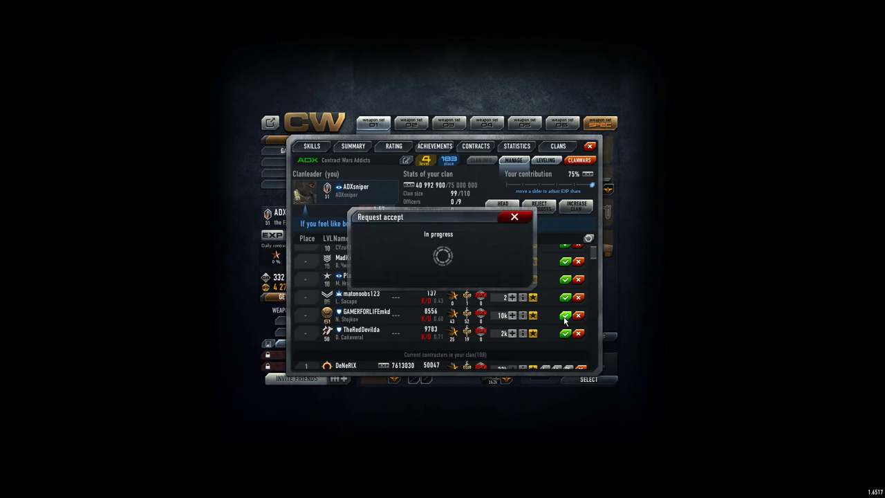
{"action": "left_click", "coordinate": [564, 316]}
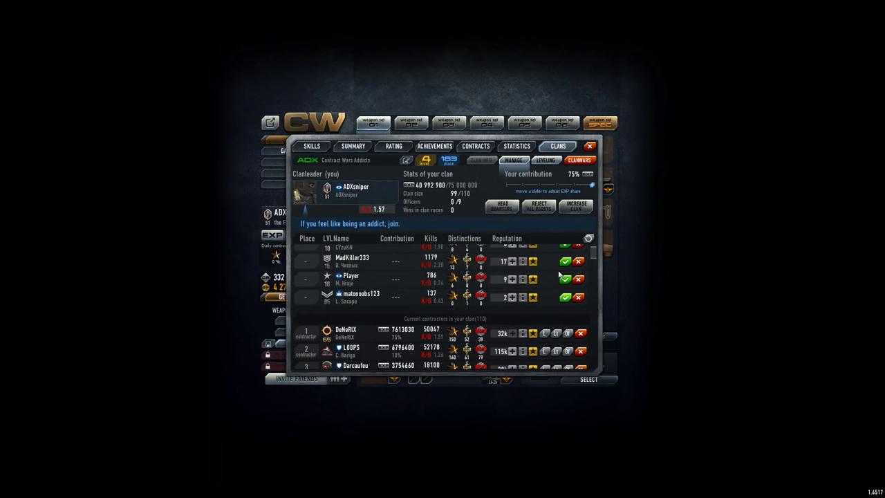
{"action": "left_click", "coordinate": [588, 238]}
{"action": "scroll", "coordinate": [370, 263], "scroll_direction": "up", "scroll_amount": 1}
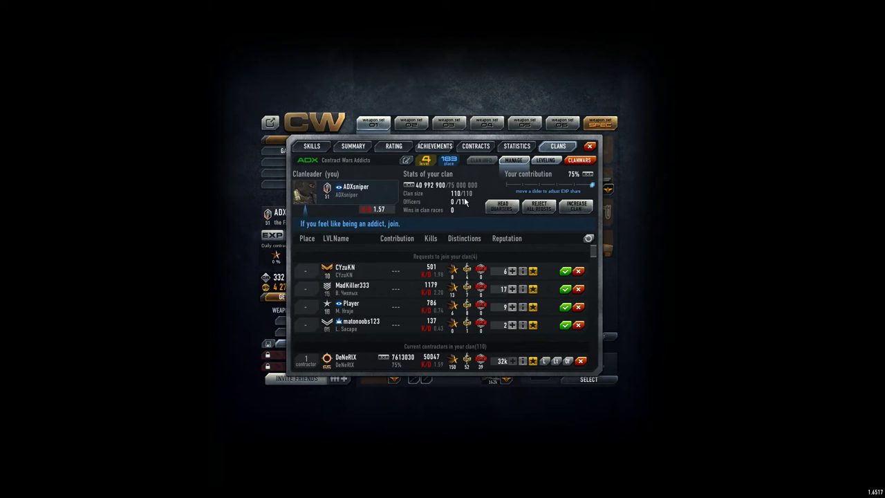
{"action": "scroll", "coordinate": [467, 270], "scroll_direction": "down", "scroll_amount": 3}
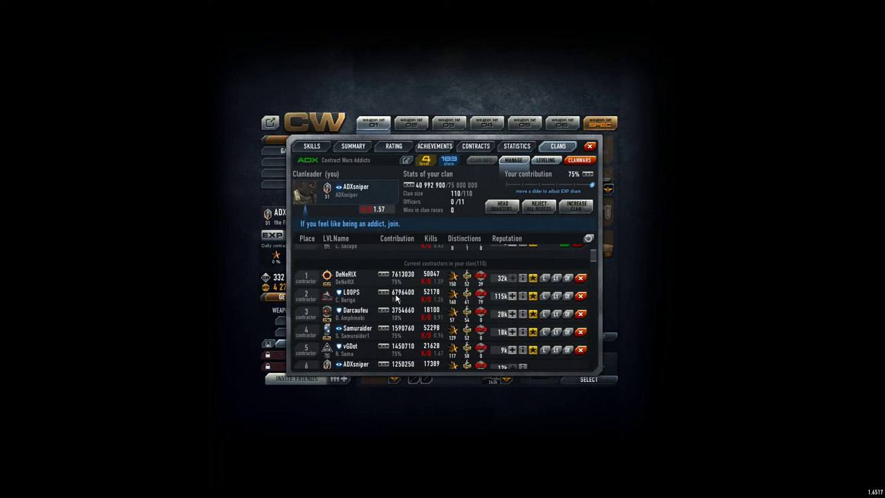
{"action": "scroll", "coordinate": [397, 299], "scroll_direction": "down", "scroll_amount": 1}
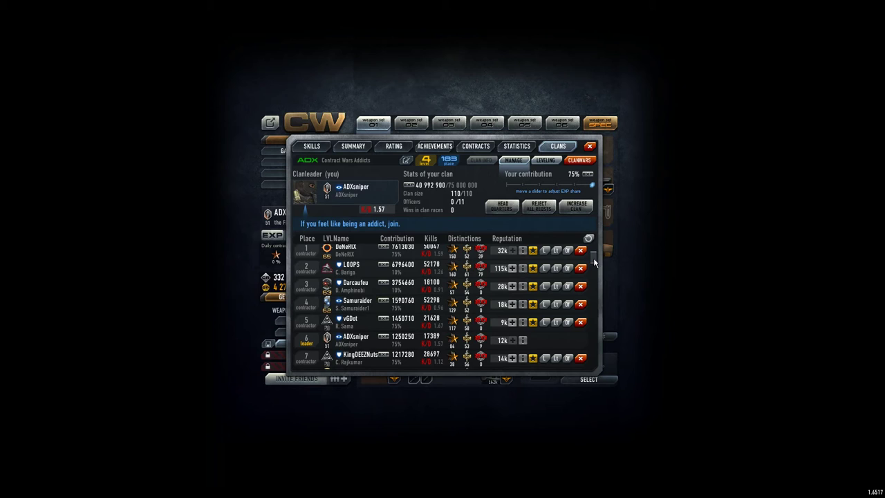
{"action": "scroll", "coordinate": [593, 257], "scroll_direction": "up", "scroll_amount": 1}
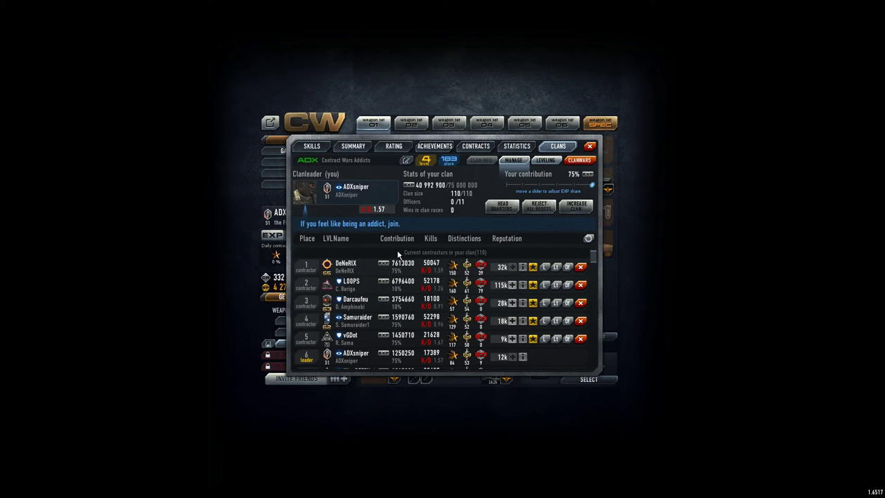
Step: Show the career summary with rank 51 and 20 achievements unlocked
{"action": "left_click", "coordinate": [354, 148]}
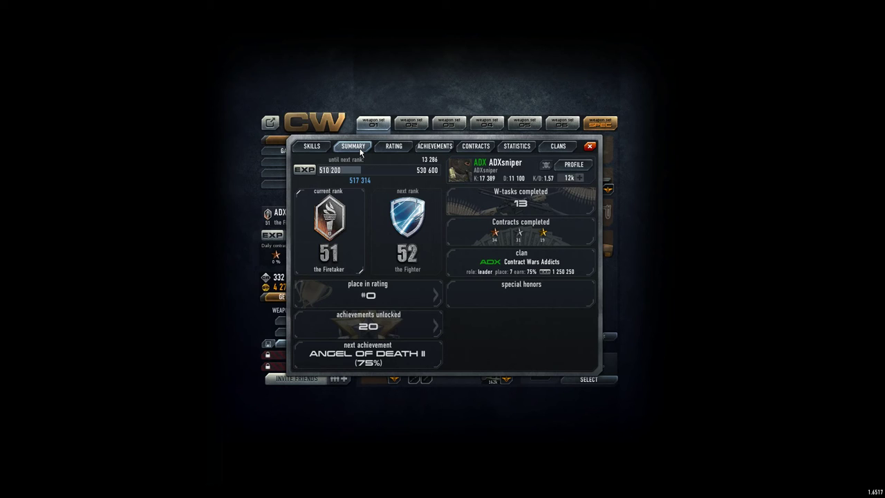
Step: Review the top 300 rating, achievements, contracts and statistics (702 wins, 1,105 matches), then close the career panel
{"action": "left_click", "coordinate": [398, 149]}
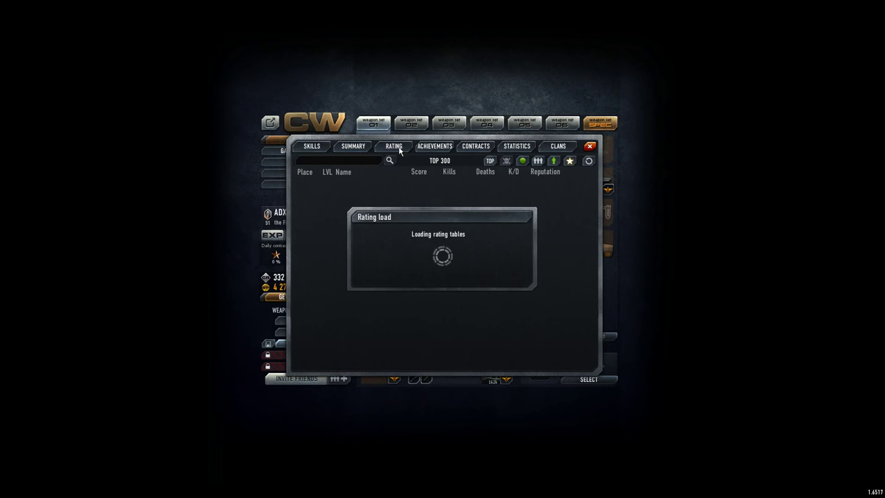
{"action": "left_click", "coordinate": [439, 147]}
{"action": "left_click", "coordinate": [480, 147]}
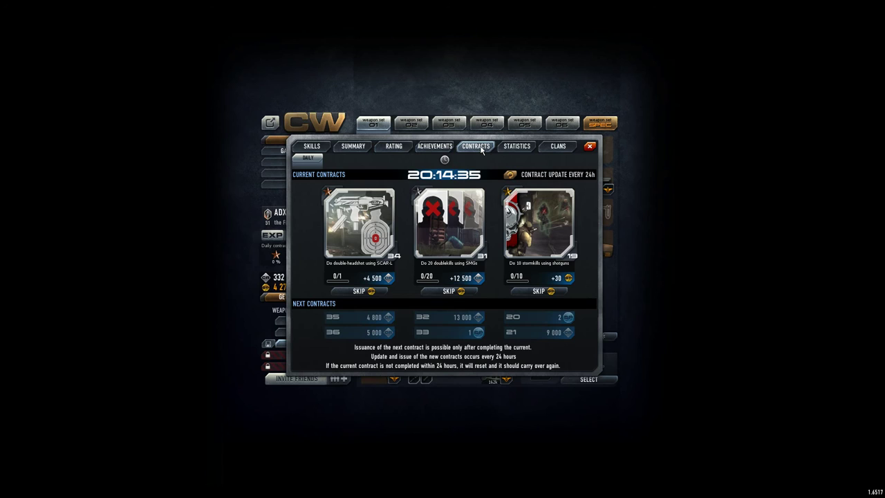
{"action": "left_click", "coordinate": [519, 148]}
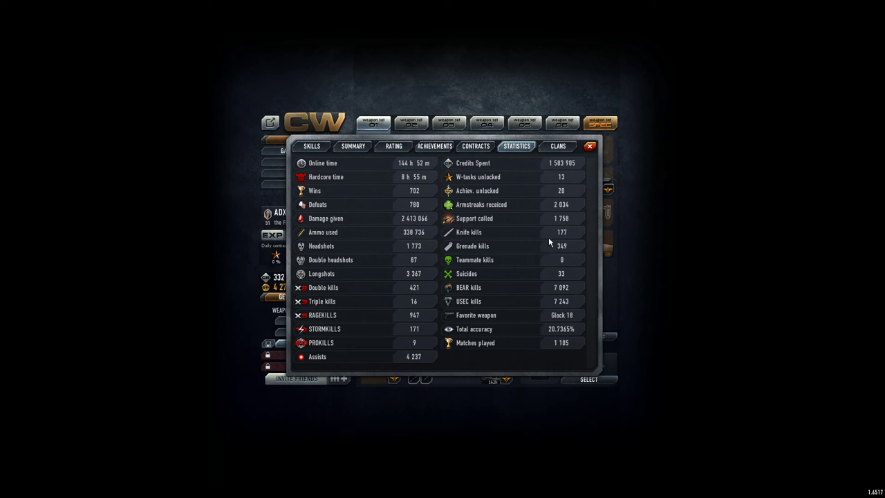
{"action": "left_click", "coordinate": [590, 147]}
{"action": "mouse_move", "coordinate": [453, 275]}
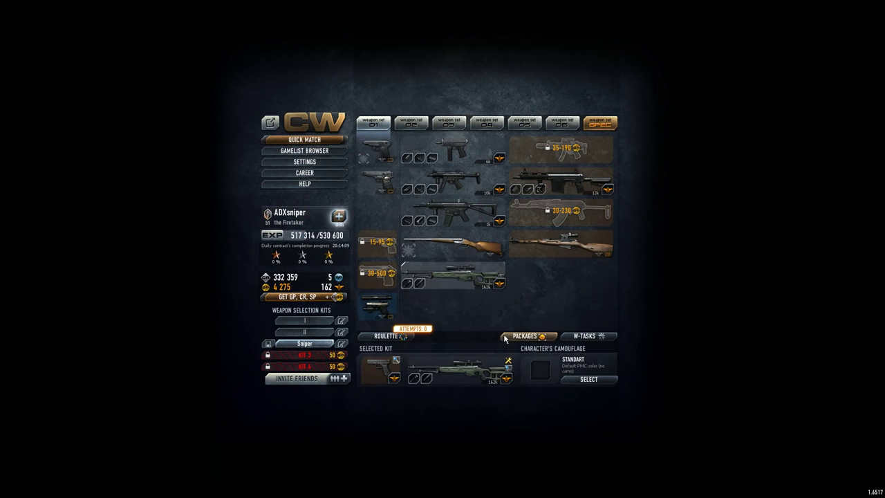
Step: In SV-98 customization, try the HS 6-24 scope, equip the NXS scope, then exit
{"action": "left_click", "coordinate": [459, 366]}
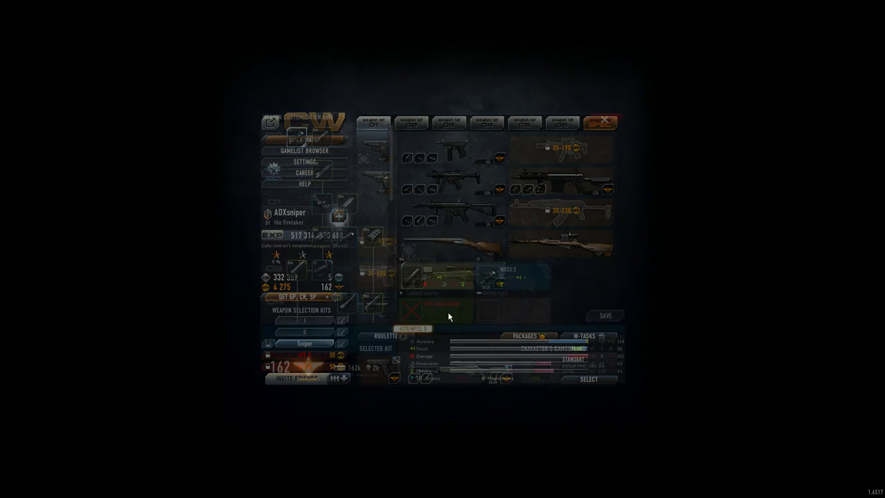
{"action": "left_click_drag", "start_coordinate": [389, 193], "coordinate": [404, 284]}
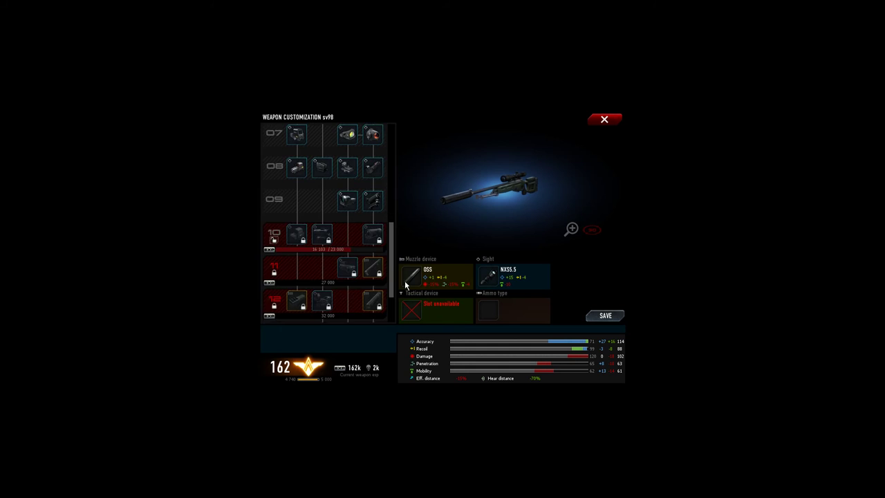
{"action": "left_click_drag", "start_coordinate": [404, 284], "coordinate": [408, 253]}
{"action": "scroll", "coordinate": [407, 254], "scroll_direction": "up", "scroll_amount": 1}
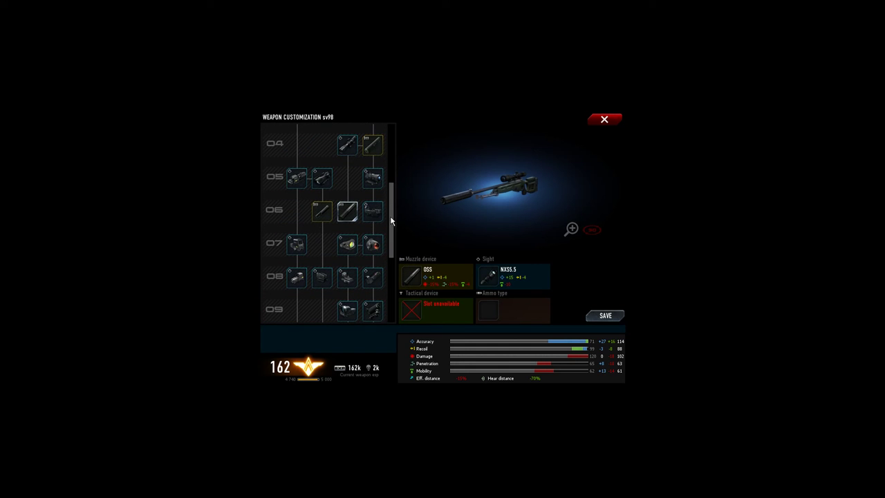
{"action": "left_click_drag", "start_coordinate": [390, 216], "coordinate": [395, 154]}
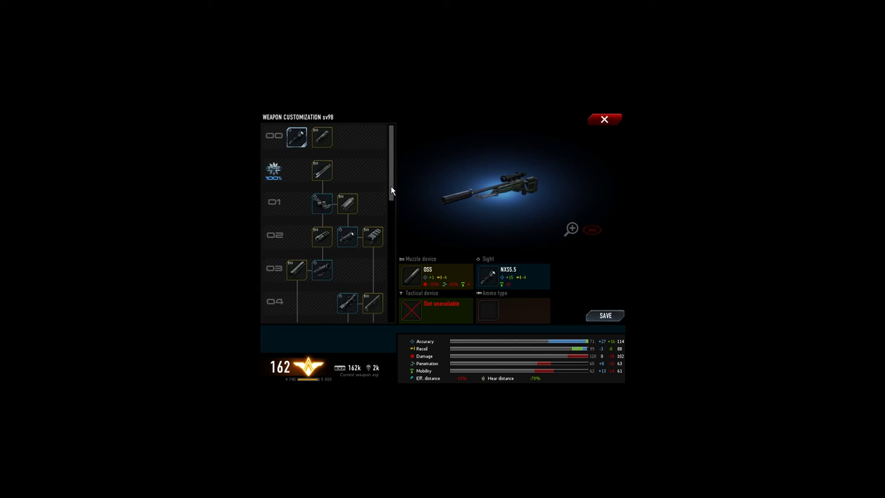
{"action": "mouse_move", "coordinate": [387, 193]}
{"action": "left_mouse_down"}
{"action": "mouse_move", "coordinate": [392, 228]}
{"action": "mouse_move", "coordinate": [397, 206]}
{"action": "left_mouse_up"}
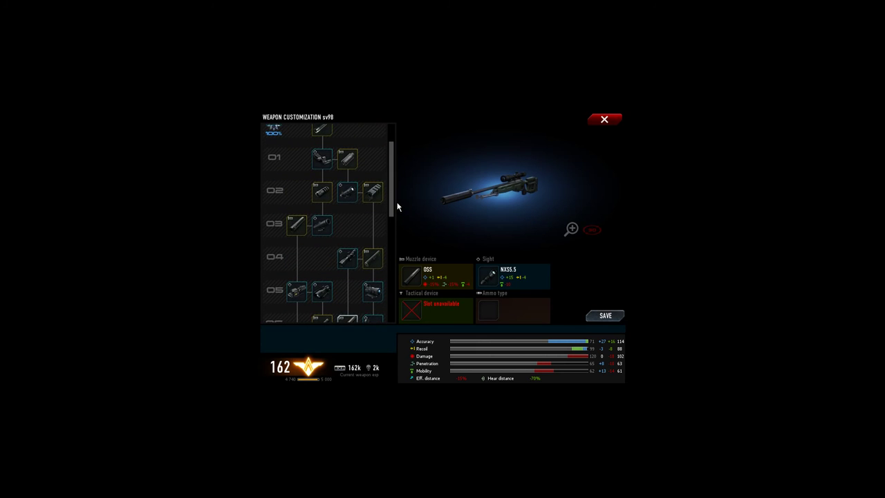
{"action": "left_click", "coordinate": [349, 257]}
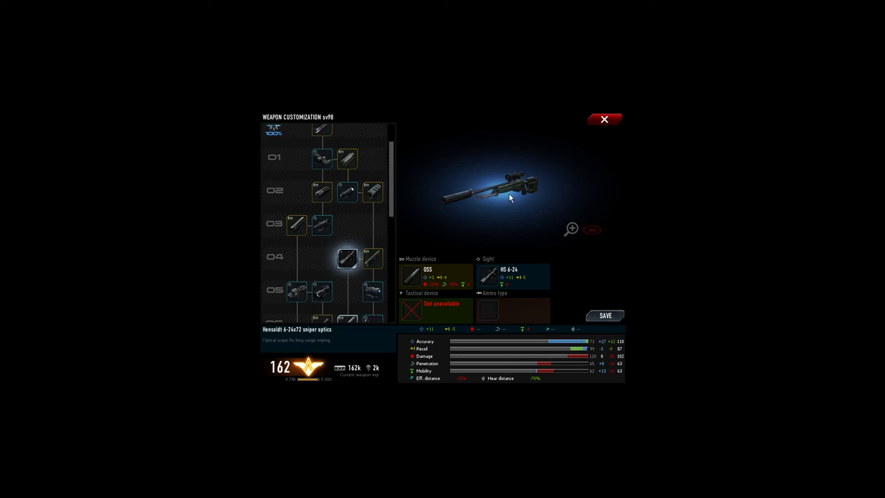
{"action": "left_click", "coordinate": [347, 191]}
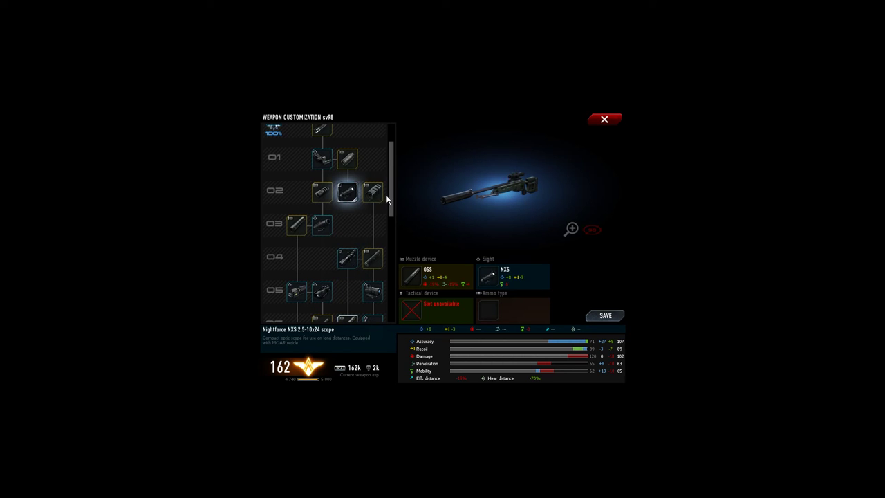
{"action": "left_click_drag", "start_coordinate": [391, 197], "coordinate": [392, 304]}
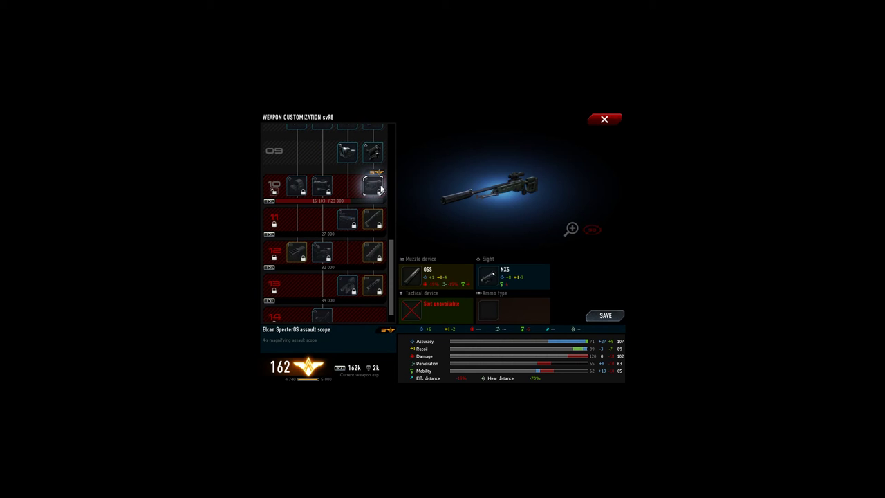
{"action": "scroll", "coordinate": [370, 235], "scroll_direction": "down", "scroll_amount": 1}
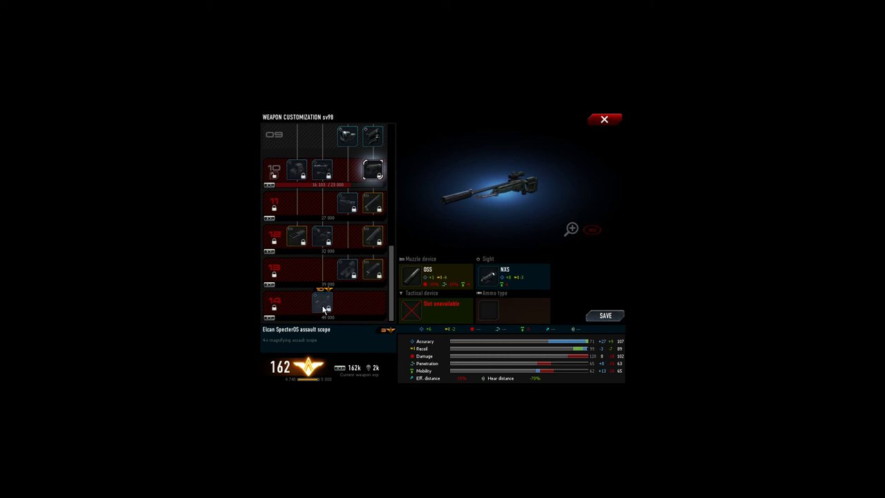
{"action": "scroll", "coordinate": [349, 221], "scroll_direction": "up", "scroll_amount": 5}
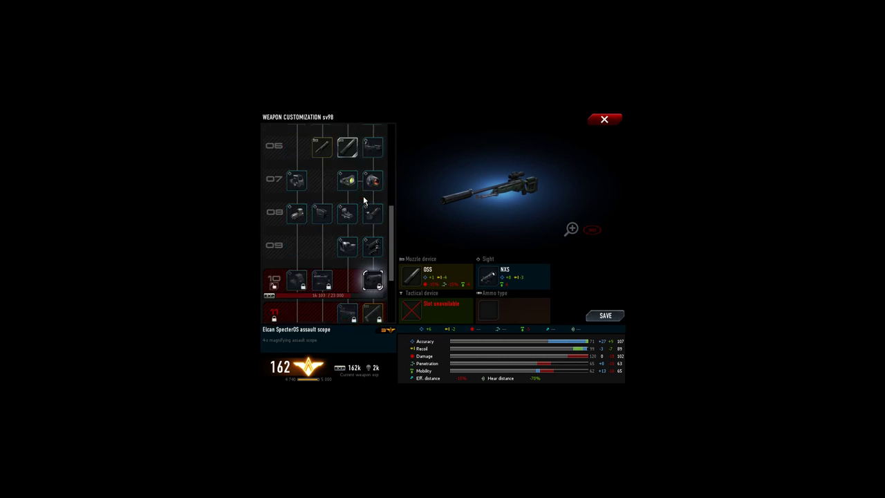
{"action": "scroll", "coordinate": [354, 205], "scroll_direction": "up", "scroll_amount": 5}
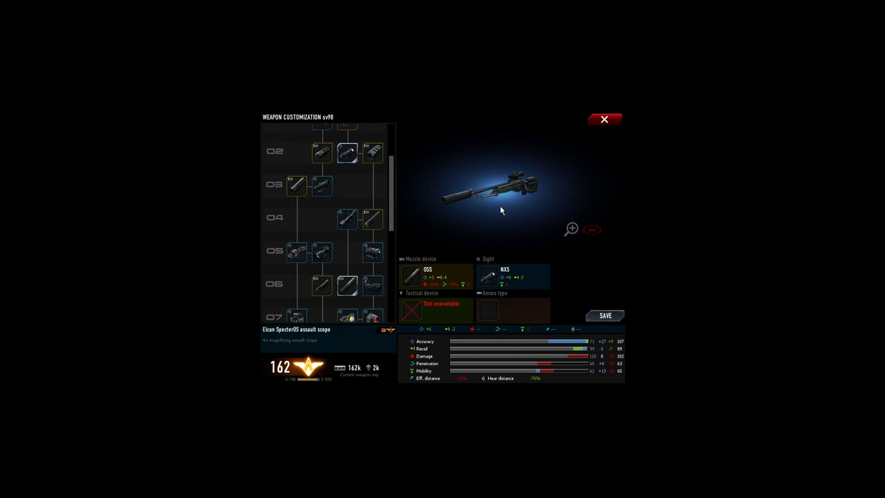
{"action": "left_click", "coordinate": [604, 121]}
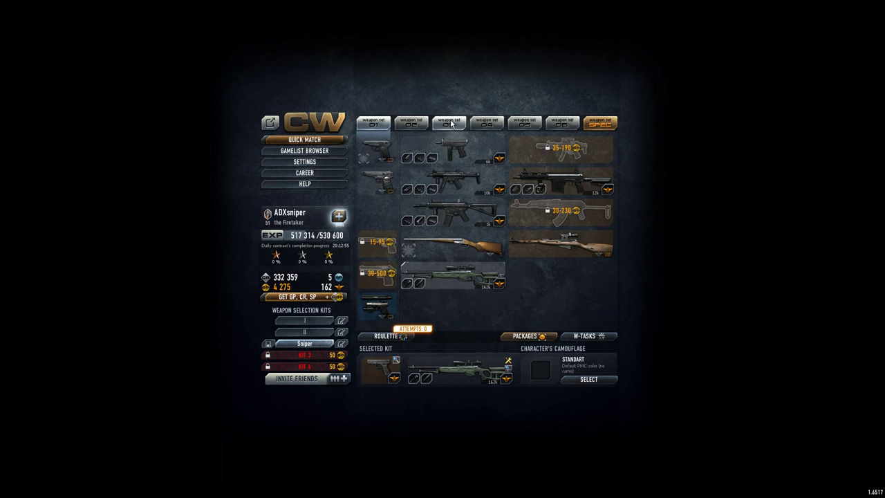
{"action": "left_click", "coordinate": [324, 322]}
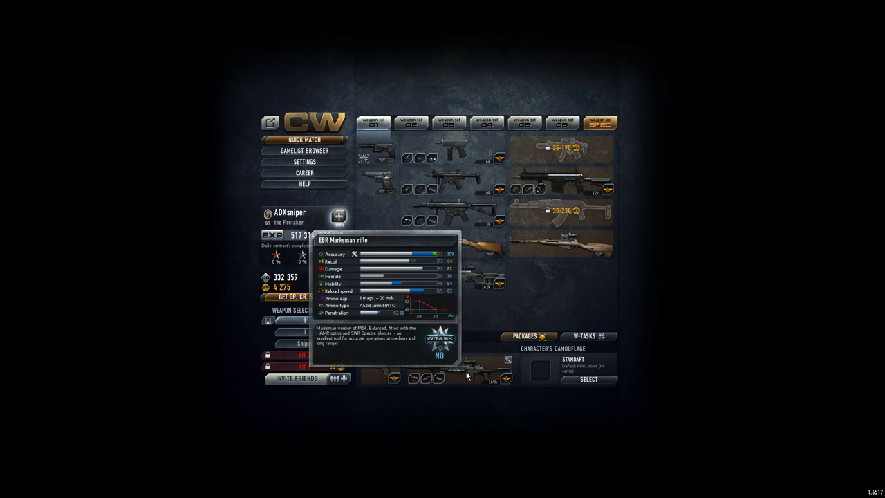
{"action": "left_click", "coordinate": [294, 333]}
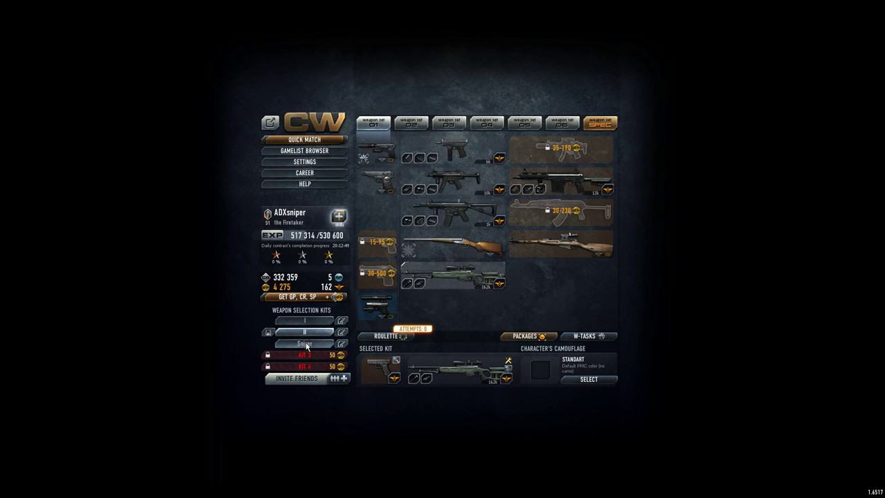
{"action": "left_click", "coordinate": [306, 344]}
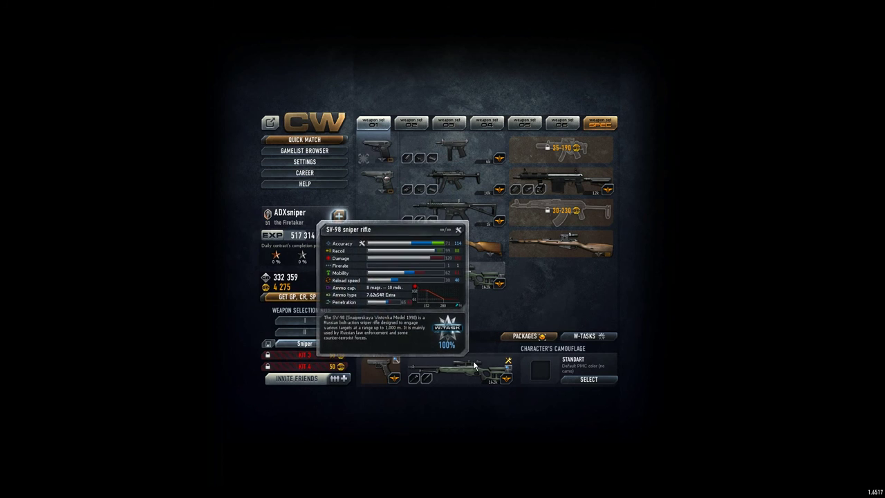